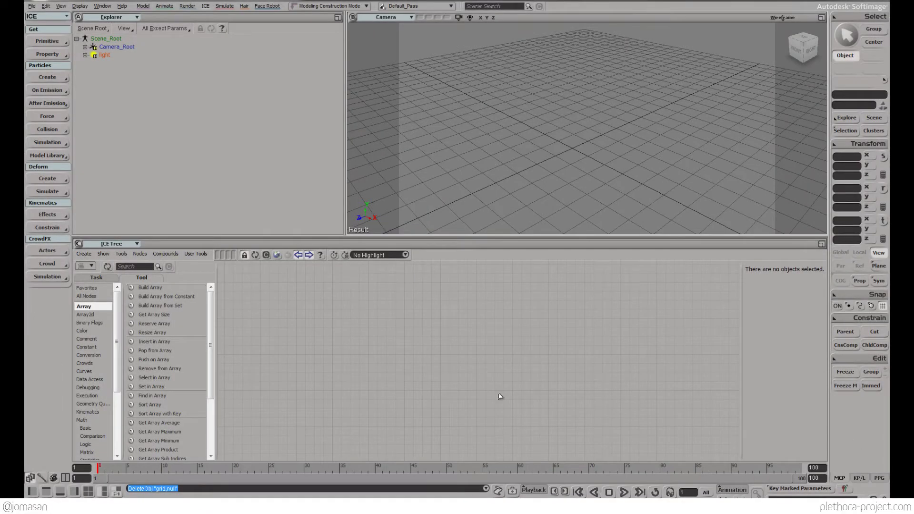
Step: Narrow the Explorer panel so the Camera viewport gets more width
{"action": "left_click_drag", "start_coordinate": [346, 135], "coordinate": [224, 140]}
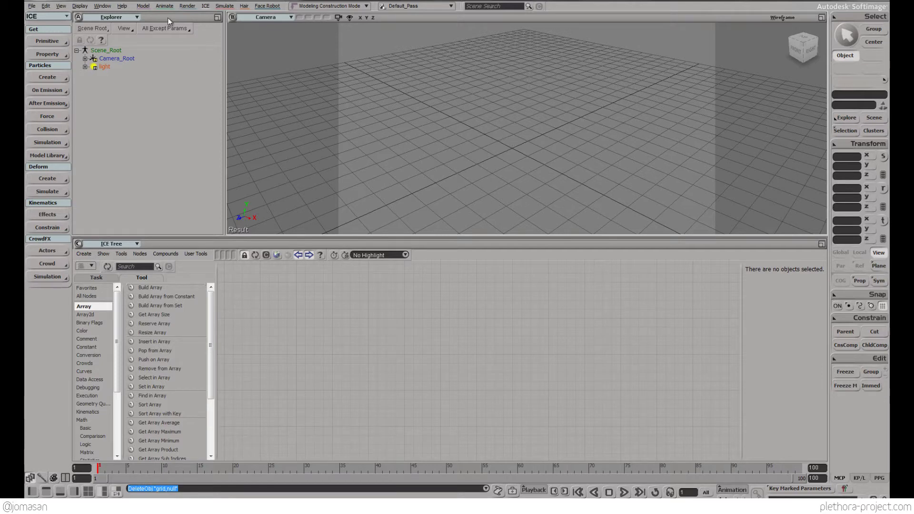
Step: Create a Model > Primitive > Point Cloud > Grid with 8×8 subdivisions and close its property page
{"action": "left_click", "coordinate": [142, 6]}
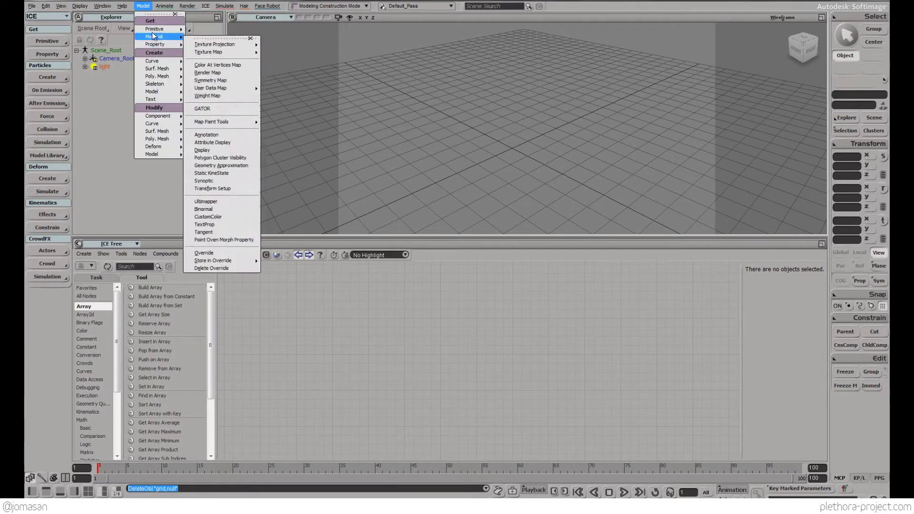
{"action": "mouse_move", "coordinate": [154, 29]}
{"action": "mouse_move", "coordinate": [205, 52]}
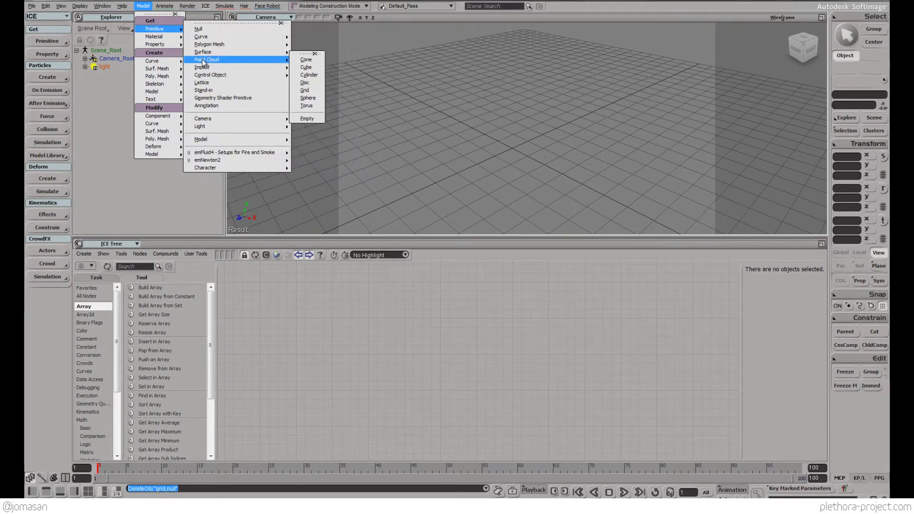
{"action": "left_click", "coordinate": [305, 90]}
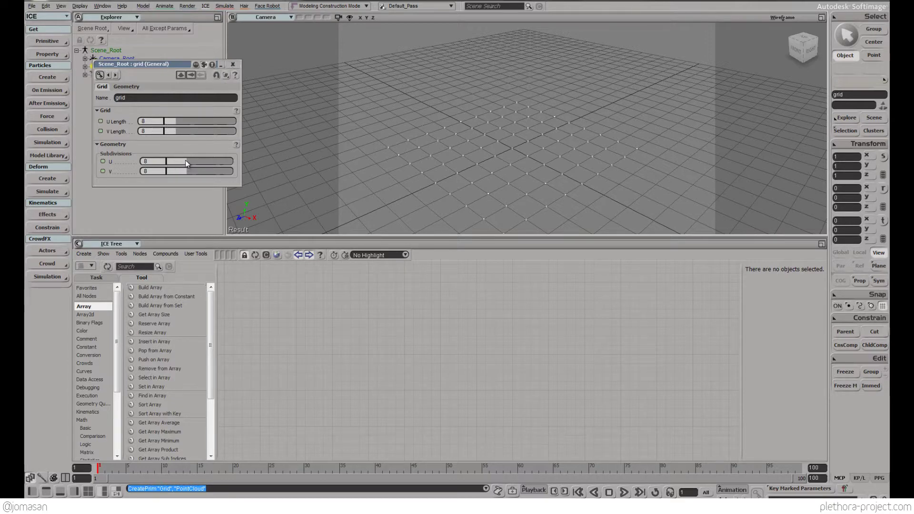
{"action": "left_click", "coordinate": [233, 64]}
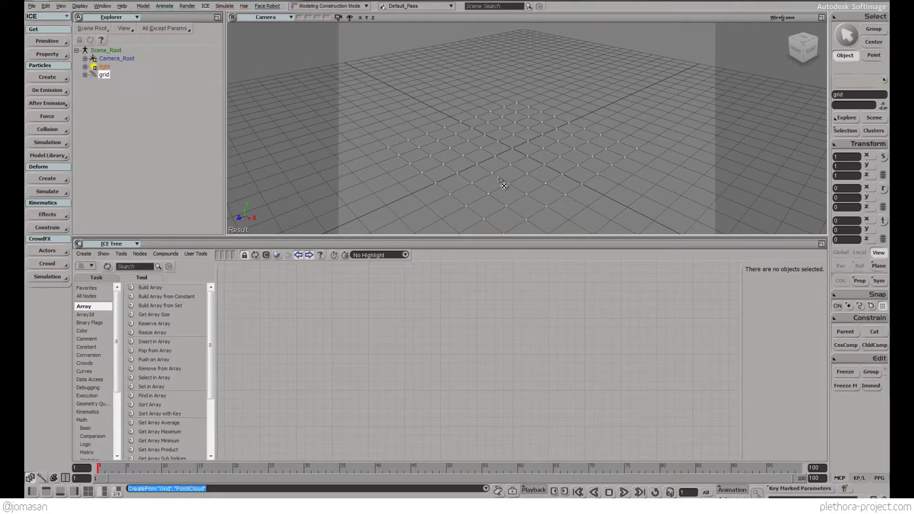
{"action": "left_click_drag", "start_coordinate": [491, 169], "coordinate": [524, 151]}
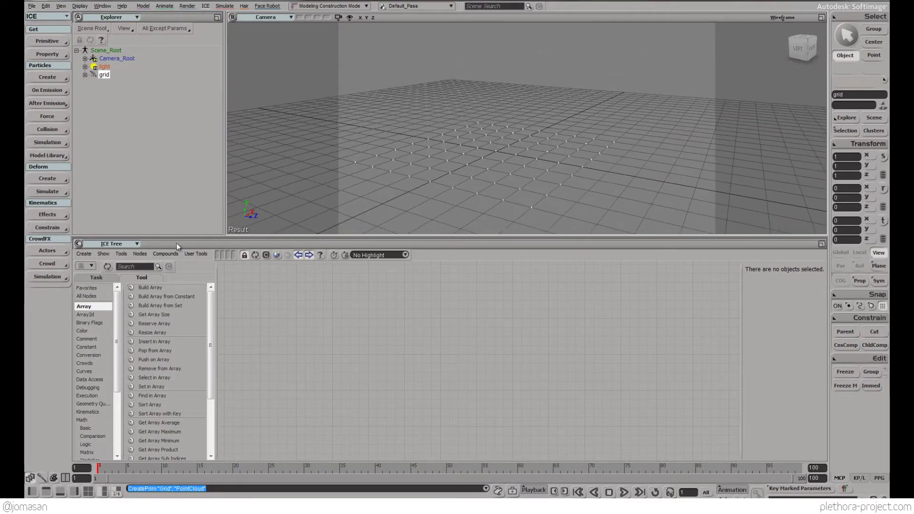
Step: Add an ICE Tree to the grid and move its ICETree node up and right
{"action": "left_click", "coordinate": [89, 256]}
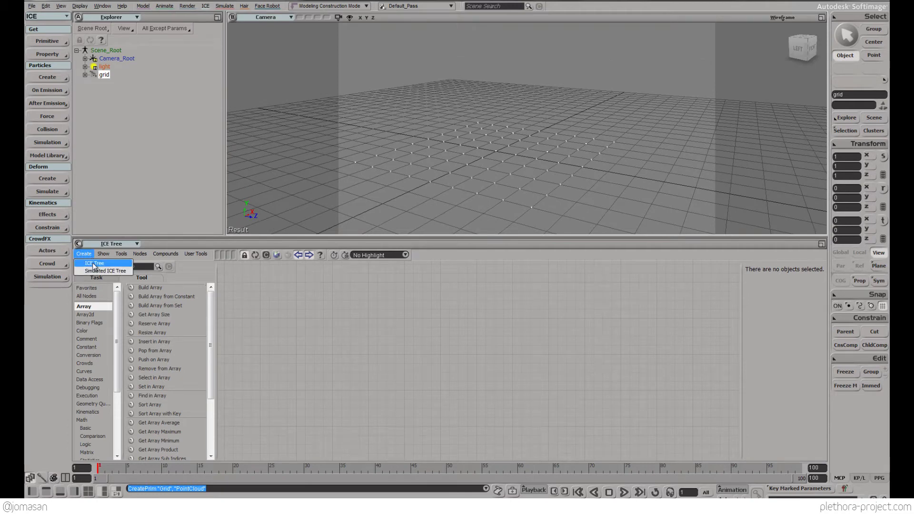
{"action": "left_click", "coordinate": [94, 265]}
{"action": "left_click_drag", "start_coordinate": [488, 366], "coordinate": [536, 346]}
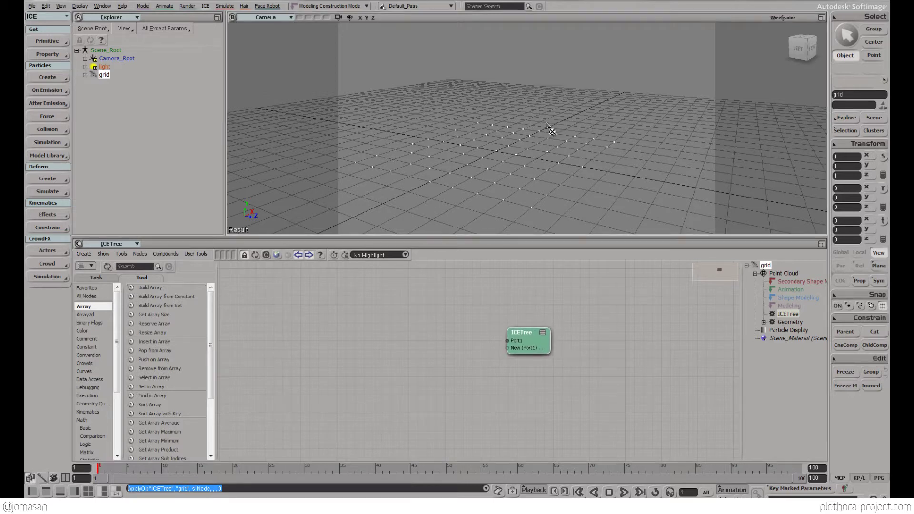
Step: Restore the accidentally deleted grid, reselect it and refresh the ICE Tree view
{"action": "key", "text": "Delete"}
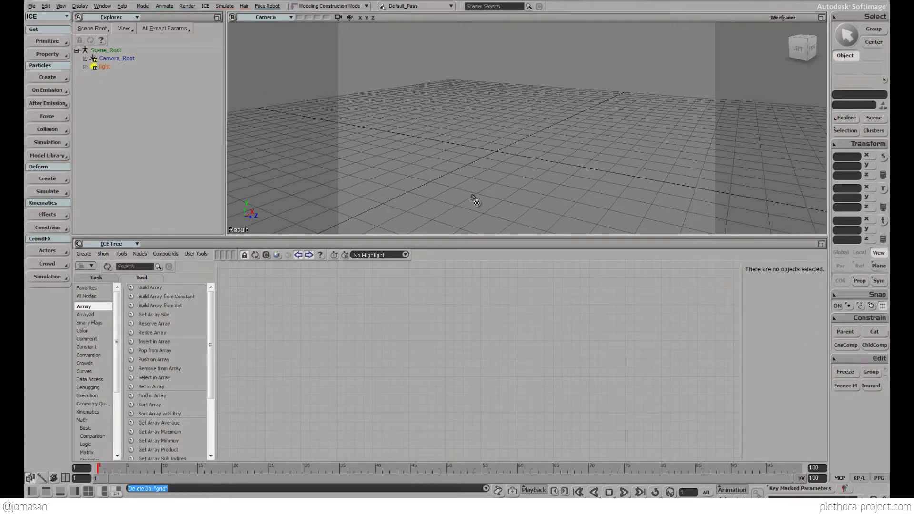
{"action": "key", "text": "ctrl+z"}
{"action": "key", "text": "space"}
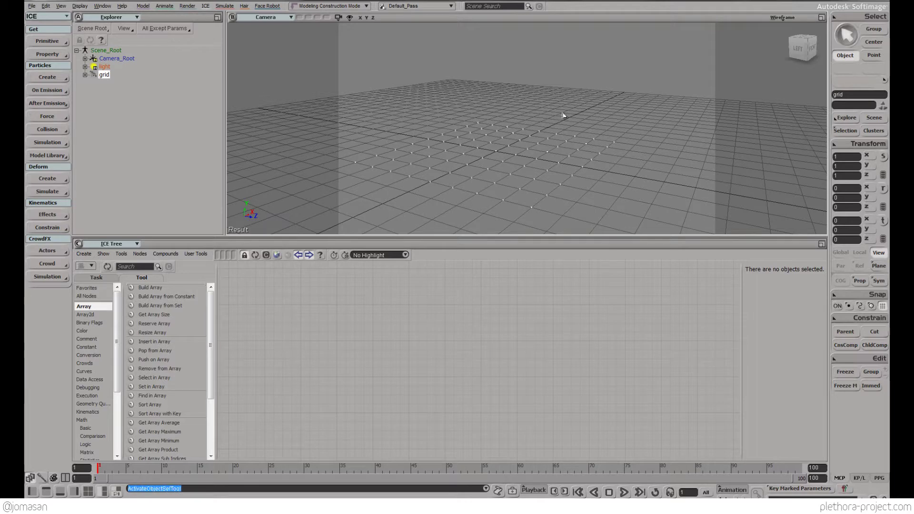
{"action": "left_click", "coordinate": [563, 111]}
{"action": "left_click_drag", "start_coordinate": [555, 106], "coordinate": [492, 190]}
{"action": "left_click", "coordinate": [256, 255]}
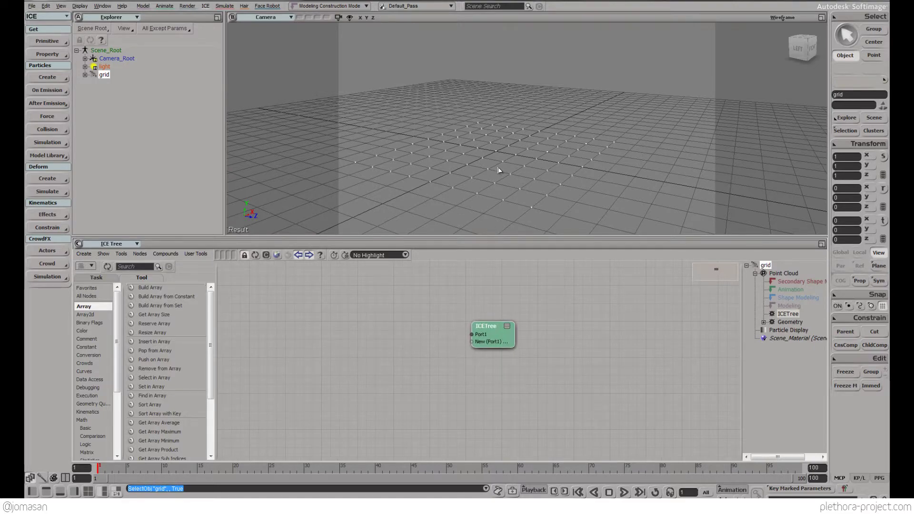
{"action": "middle_click_drag", "start_coordinate": [502, 169], "coordinate": [481, 170]}
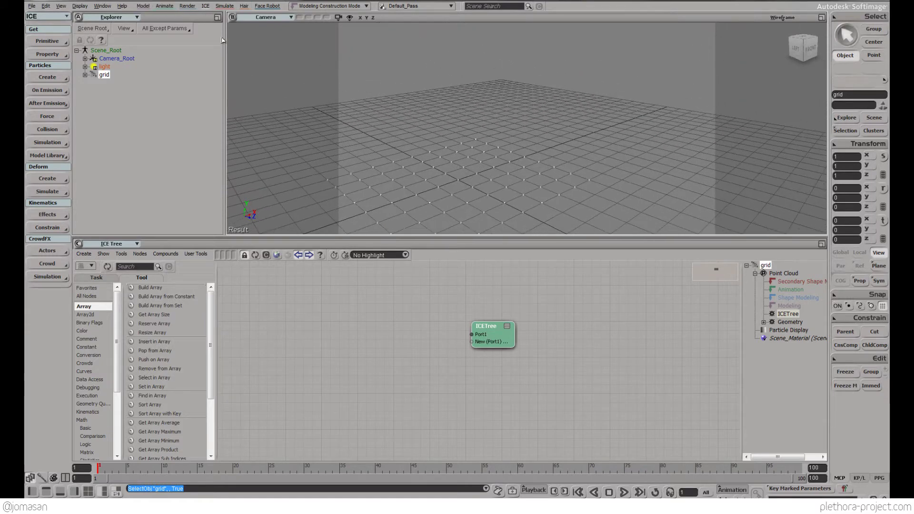
Step: Create a null, move it about 4.36 units up along Y, then deselect it
{"action": "left_click", "coordinate": [142, 6]}
{"action": "mouse_move", "coordinate": [157, 35]}
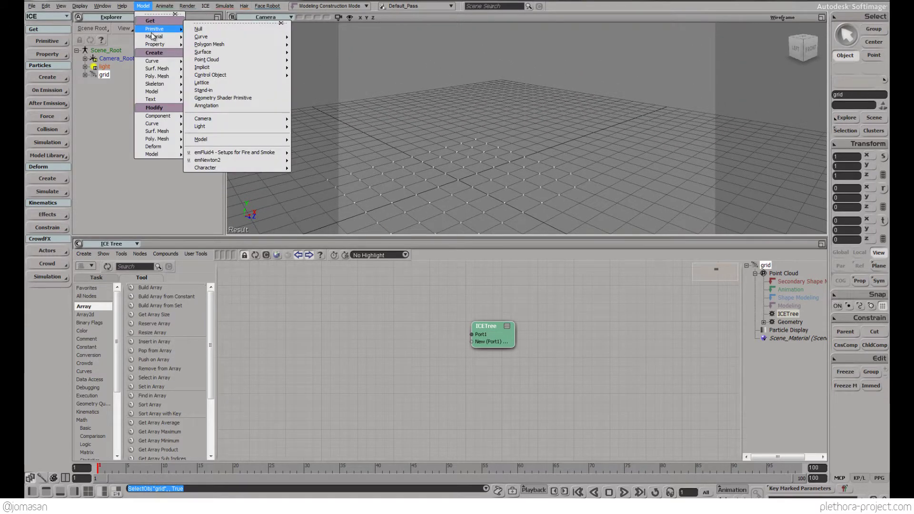
{"action": "left_click", "coordinate": [197, 26]}
{"action": "key", "text": "v"}
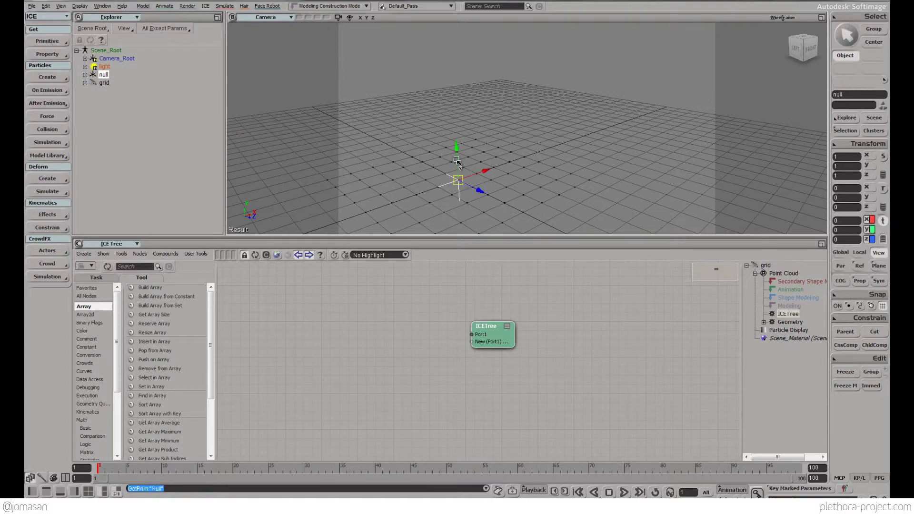
{"action": "left_click_drag", "start_coordinate": [448, 160], "coordinate": [502, 134]}
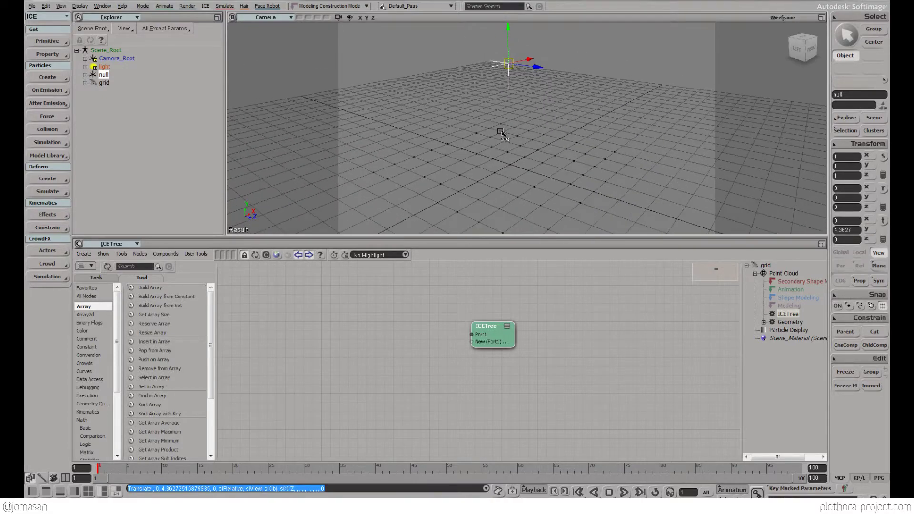
{"action": "left_click", "coordinate": [255, 255]}
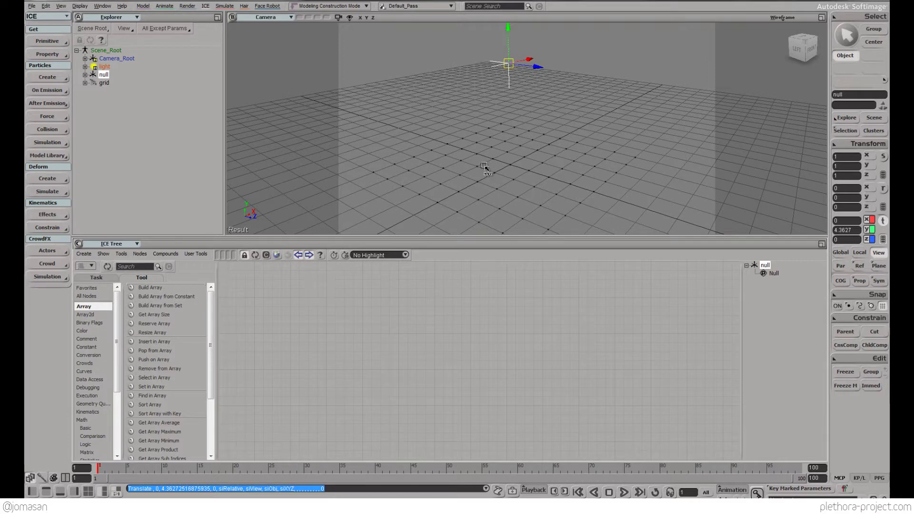
{"action": "left_click", "coordinate": [428, 67]}
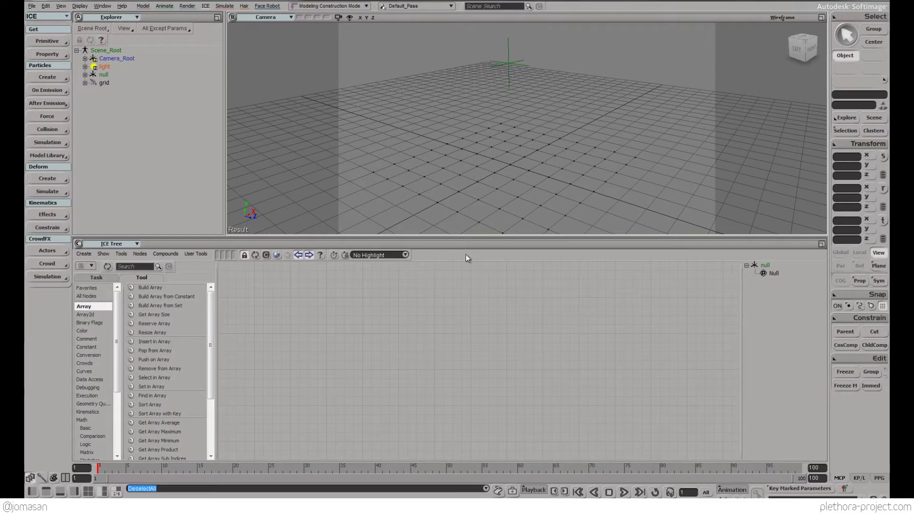
Step: Reselect the grid and refresh the ICE Tree view to load its ICETree root with Port1
{"action": "left_click_drag", "start_coordinate": [587, 130], "coordinate": [533, 160]}
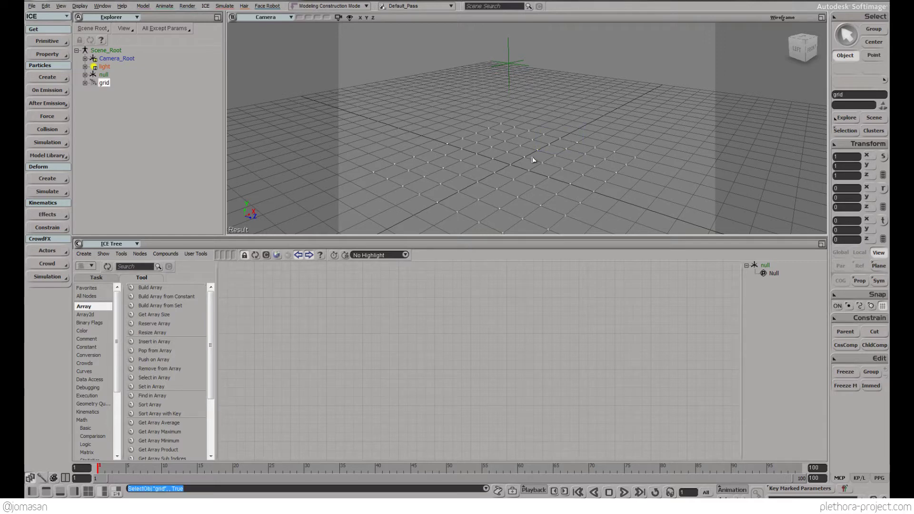
{"action": "left_click", "coordinate": [255, 255]}
{"action": "left_click_drag", "start_coordinate": [464, 353], "coordinate": [499, 339]}
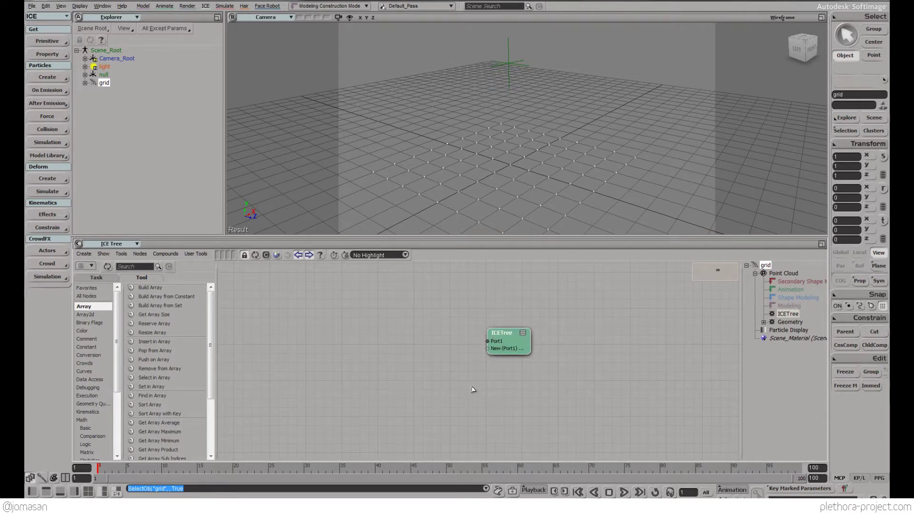
{"action": "left_click_drag", "start_coordinate": [502, 350], "coordinate": [509, 346]}
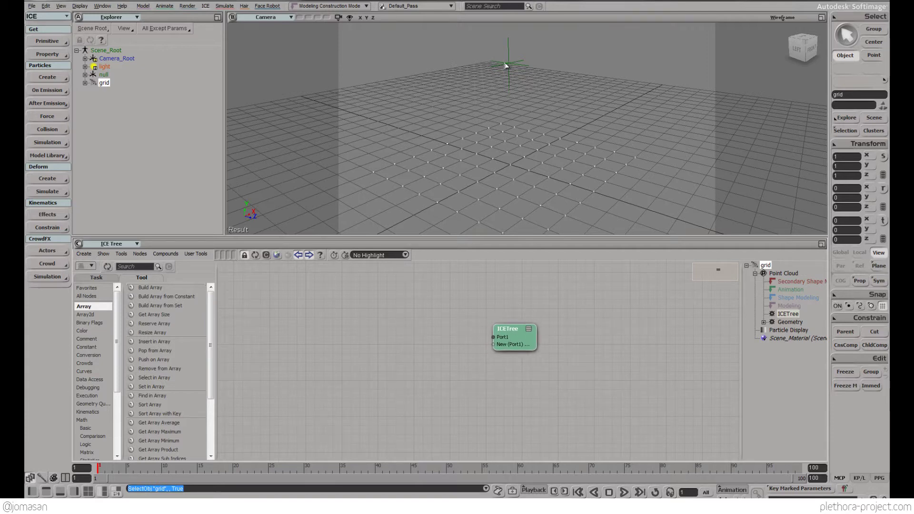
{"action": "left_click", "coordinate": [521, 58]}
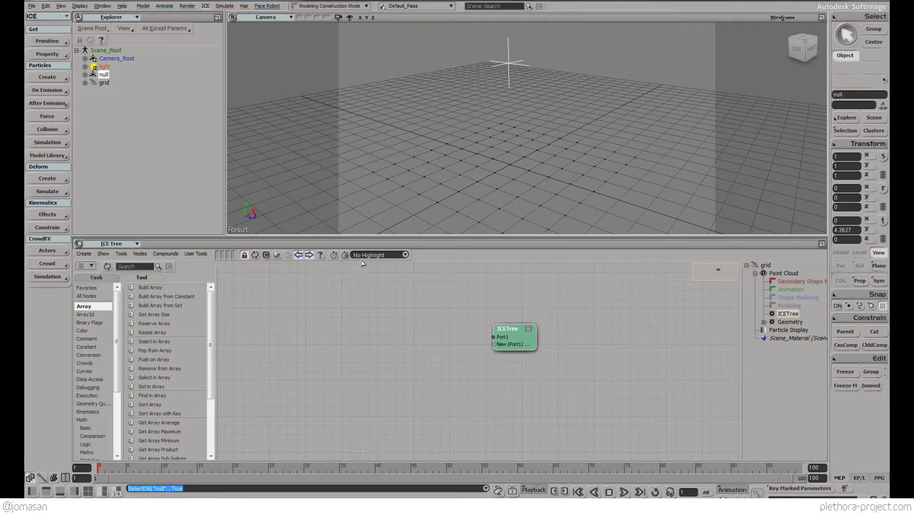
{"action": "left_click", "coordinate": [255, 255]}
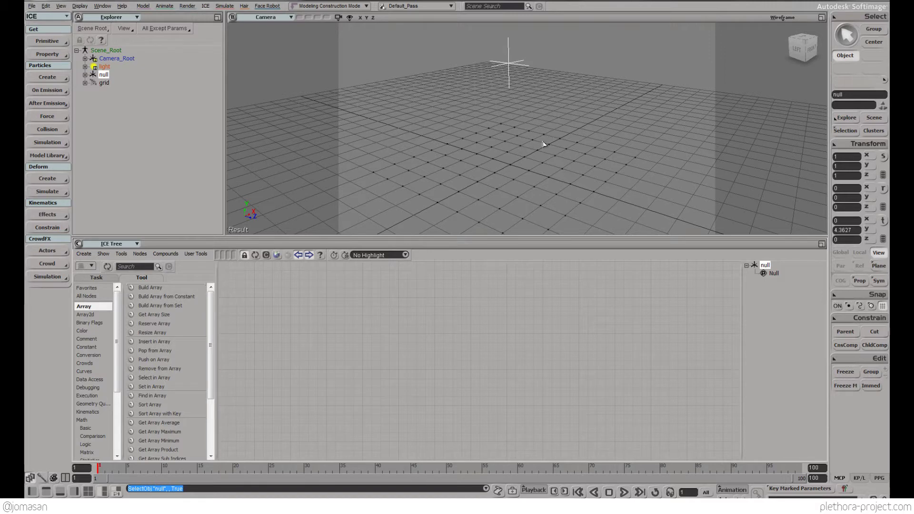
{"action": "left_click_drag", "start_coordinate": [583, 122], "coordinate": [528, 175]}
{"action": "left_click", "coordinate": [255, 255]}
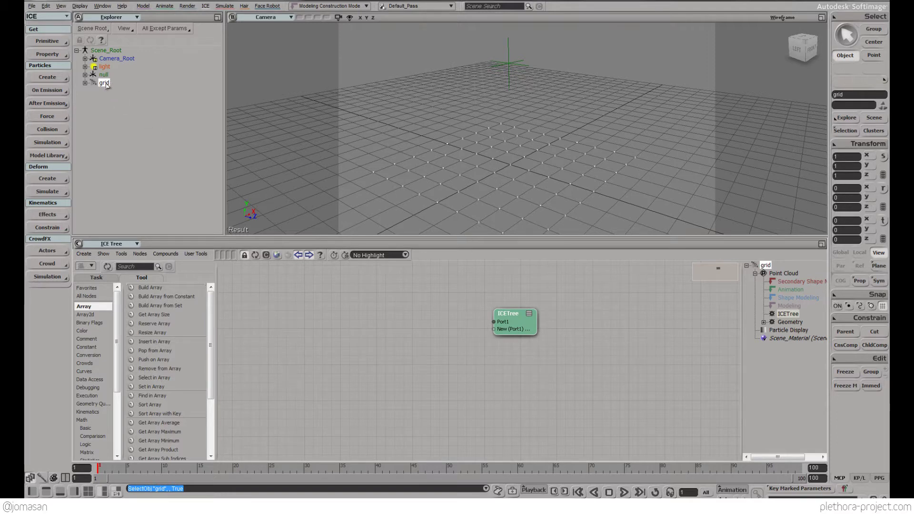
Step: Drag the null from the Explorer into the grid's ICE tree as a Get null node
{"action": "left_click_drag", "start_coordinate": [104, 75], "coordinate": [341, 314]}
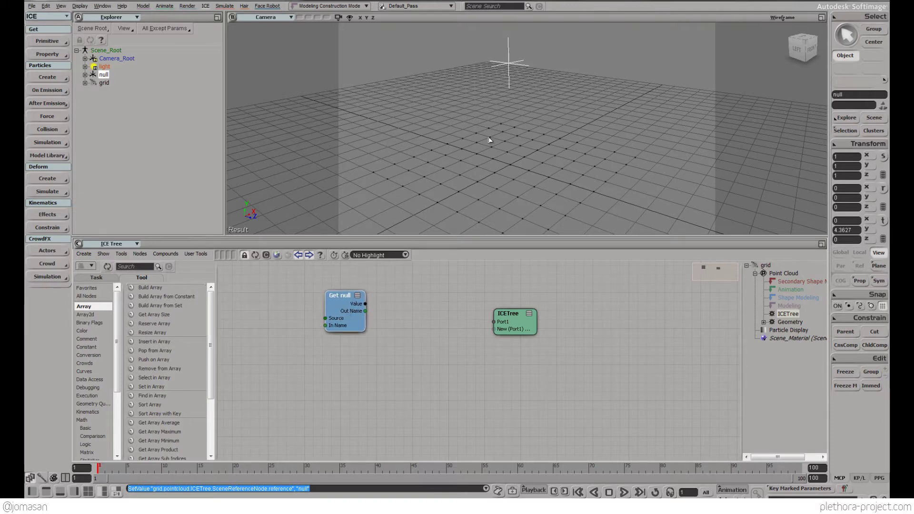
{"action": "left_click_drag", "start_coordinate": [514, 328], "coordinate": [495, 337]}
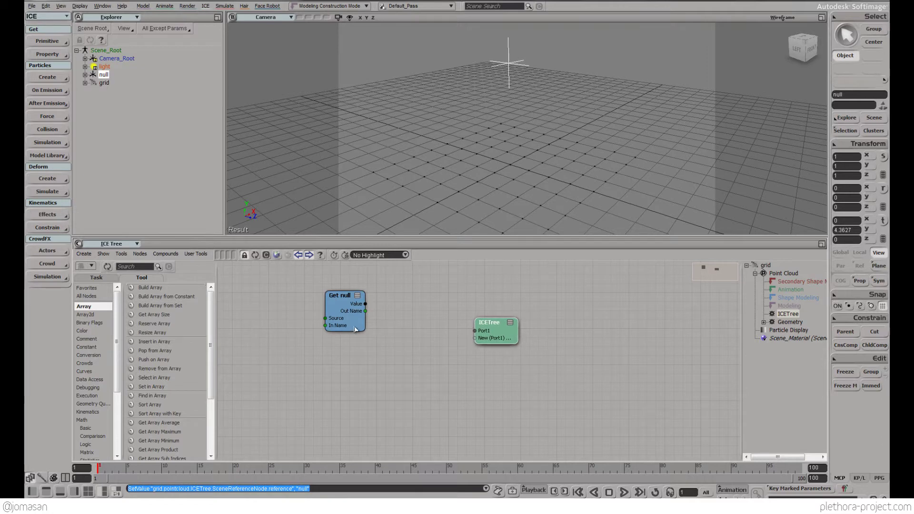
{"action": "left_click_drag", "start_coordinate": [371, 320], "coordinate": [378, 322]}
{"action": "left_click", "coordinate": [493, 339]}
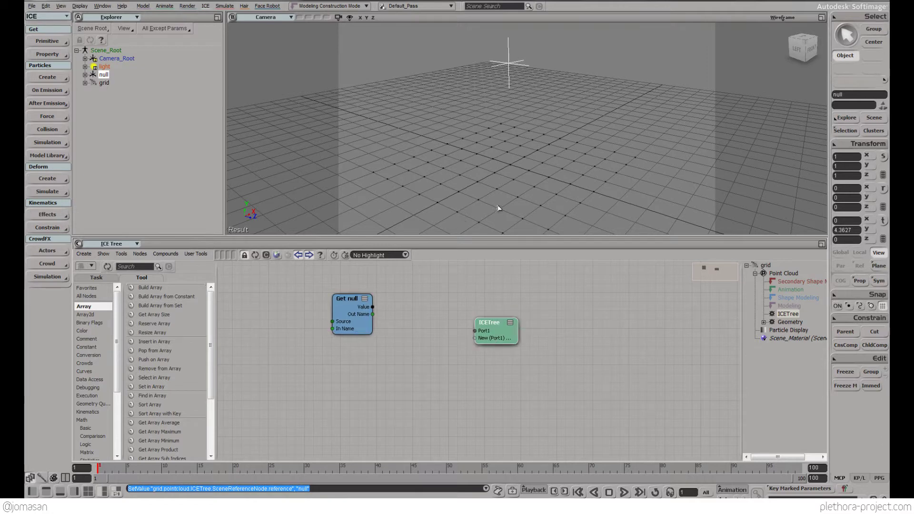
Step: Reselect the grid and spread the ICETree and Get null nodes apart
{"action": "left_click", "coordinate": [492, 207]}
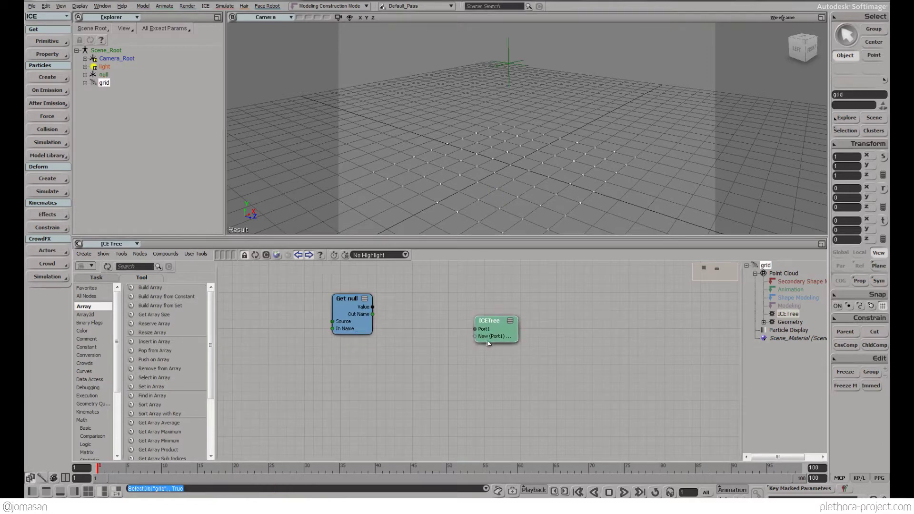
{"action": "left_click_drag", "start_coordinate": [487, 341], "coordinate": [457, 331]}
{"action": "middle_click_drag", "start_coordinate": [259, 263], "coordinate": [325, 306]}
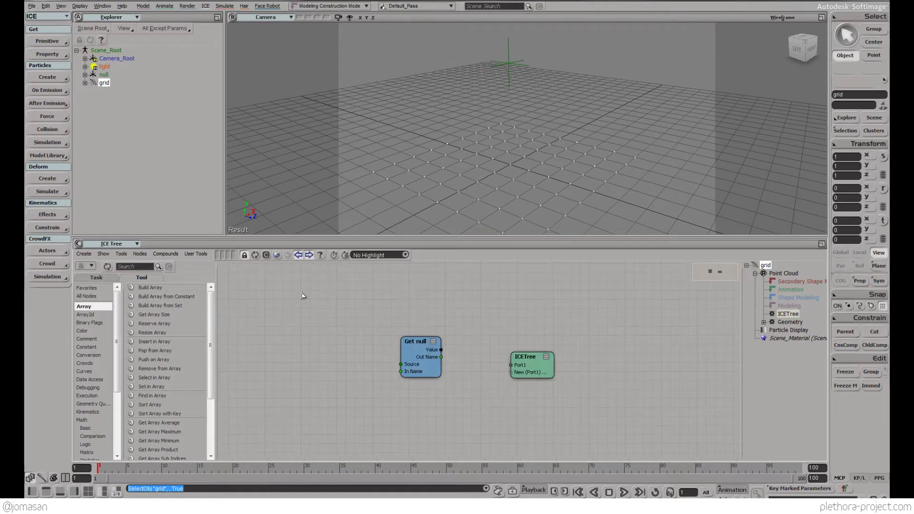
{"action": "left_click_drag", "start_coordinate": [531, 377], "coordinate": [534, 375]}
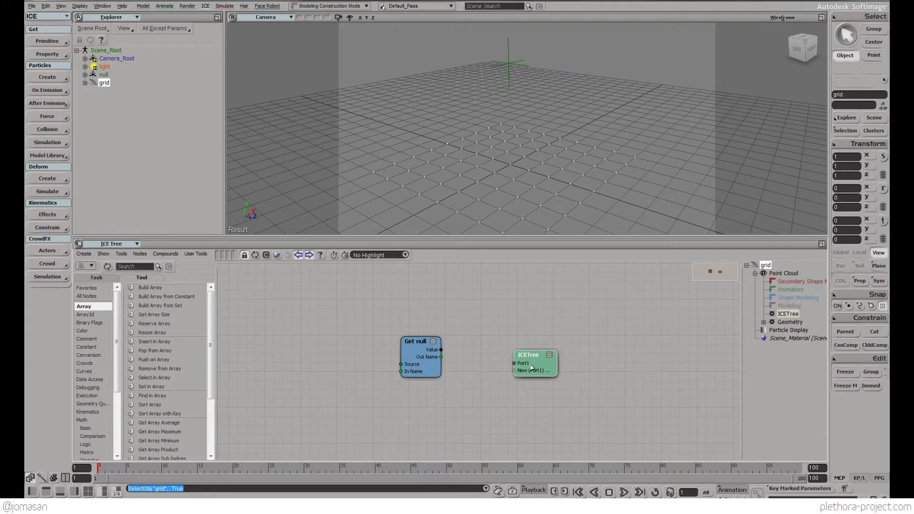
{"action": "left_click_drag", "start_coordinate": [533, 368], "coordinate": [564, 348]}
{"action": "left_click_drag", "start_coordinate": [430, 362], "coordinate": [374, 316]}
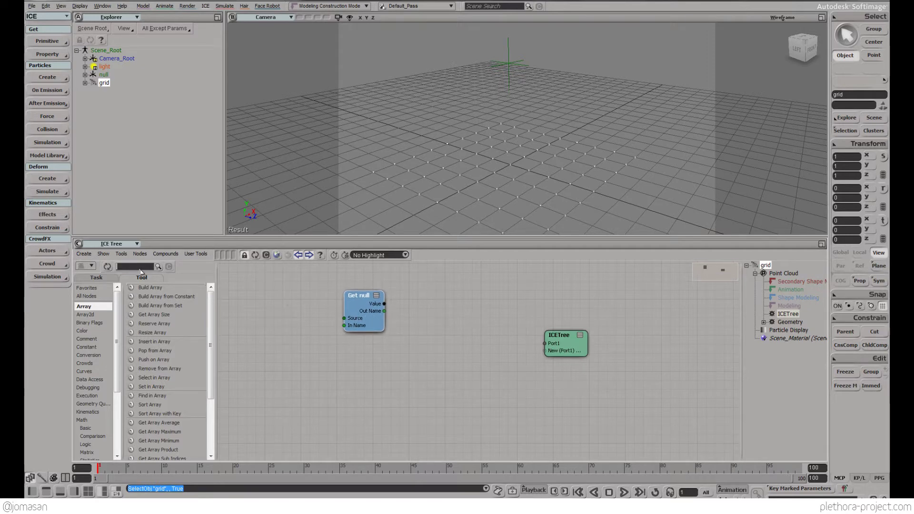
Step: Add a Get Data node and wire Get null's Out Name into its In Name
{"action": "type", "text": "get data"}
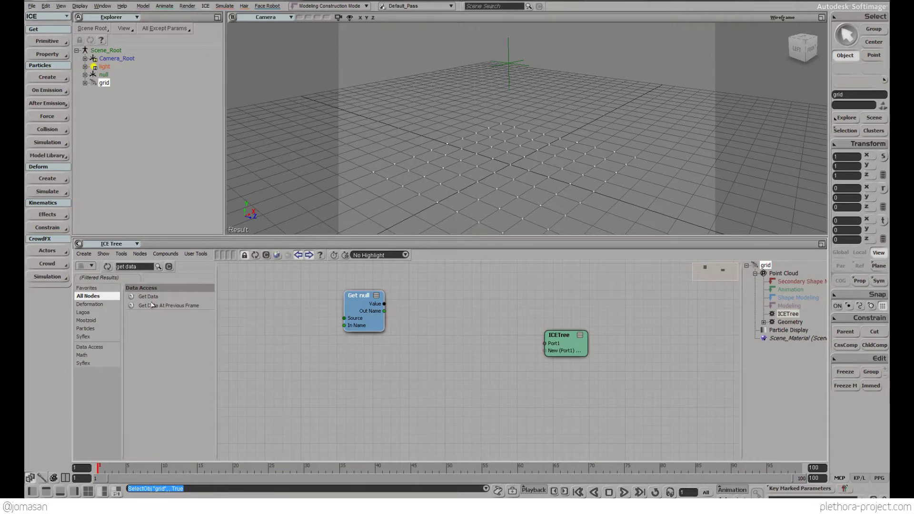
{"action": "left_click_drag", "start_coordinate": [148, 296], "coordinate": [430, 314]}
{"action": "left_click_drag", "start_coordinate": [366, 312], "coordinate": [351, 314]}
{"action": "left_click_drag", "start_coordinate": [424, 326], "coordinate": [381, 332]}
{"action": "left_click_drag", "start_coordinate": [336, 310], "coordinate": [380, 314]}
Step: Set the Get Data reference to the null's Kinematics > Global Transform > Pos (kine.global.pos)
{"action": "double_click", "coordinate": [381, 305]}
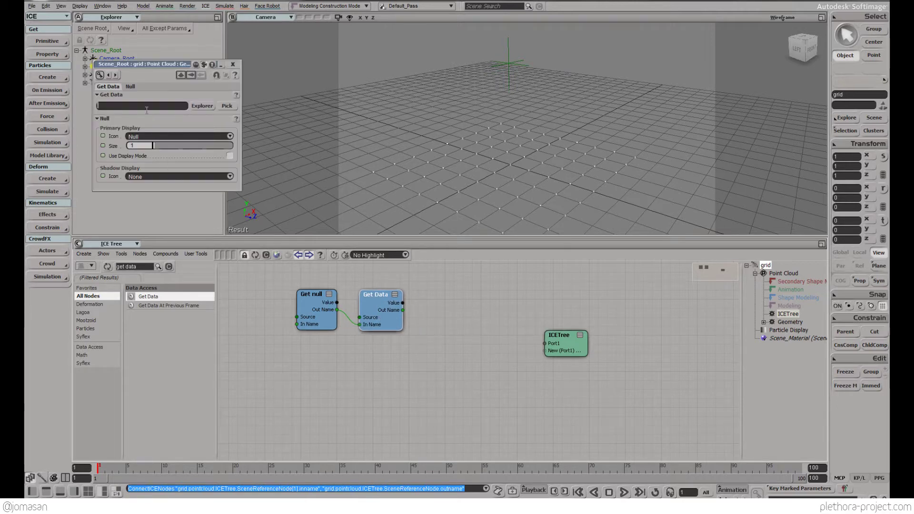
{"action": "left_click", "coordinate": [208, 105]}
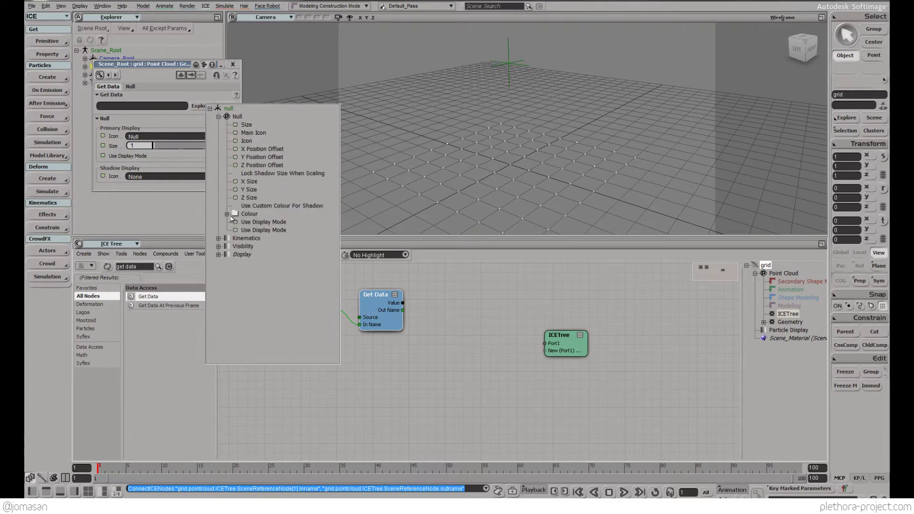
{"action": "left_click", "coordinate": [227, 214]}
{"action": "left_click", "coordinate": [219, 262]}
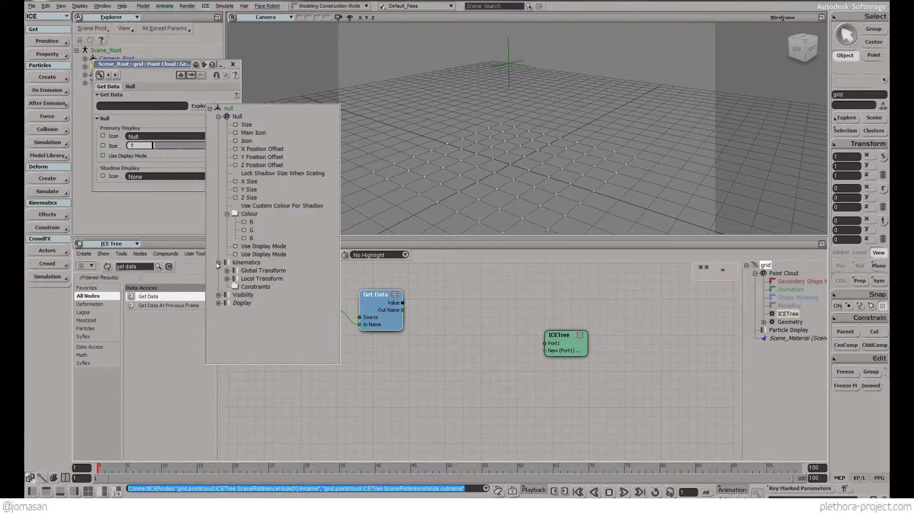
{"action": "left_click", "coordinate": [227, 271]}
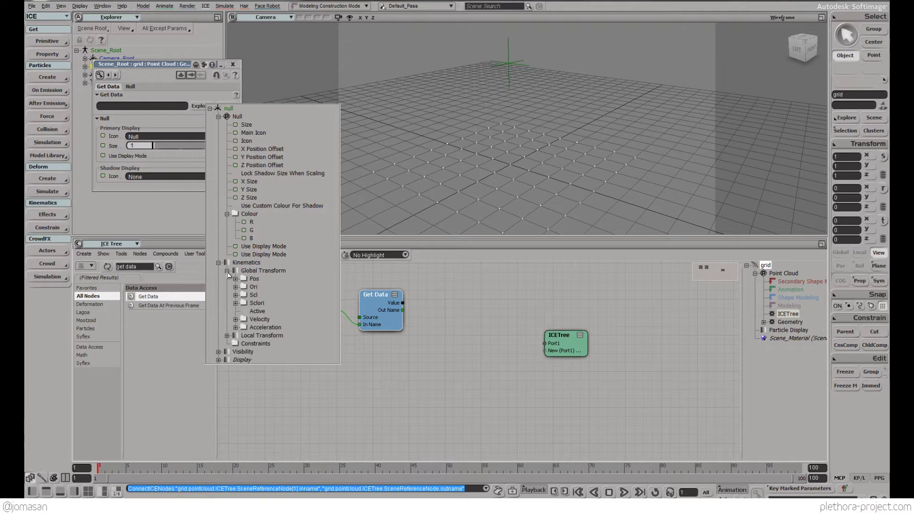
{"action": "left_click", "coordinate": [254, 279]}
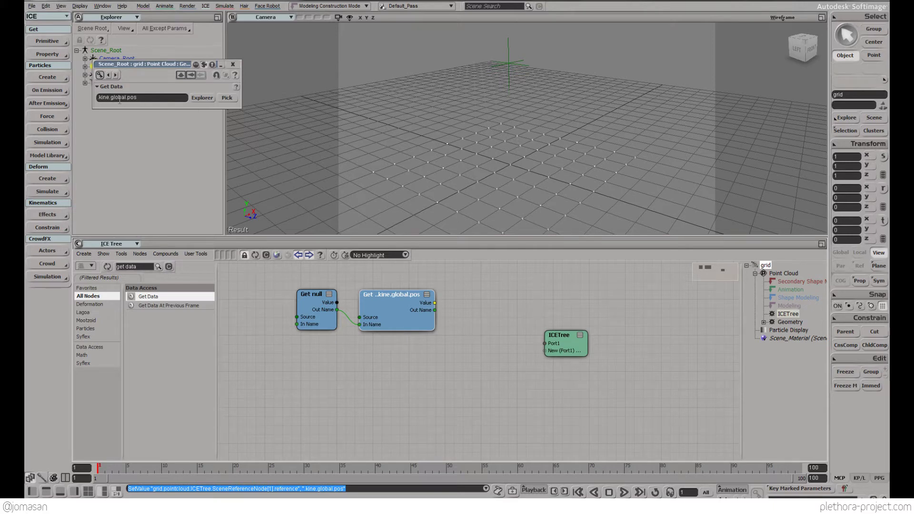
{"action": "left_click", "coordinate": [232, 64]}
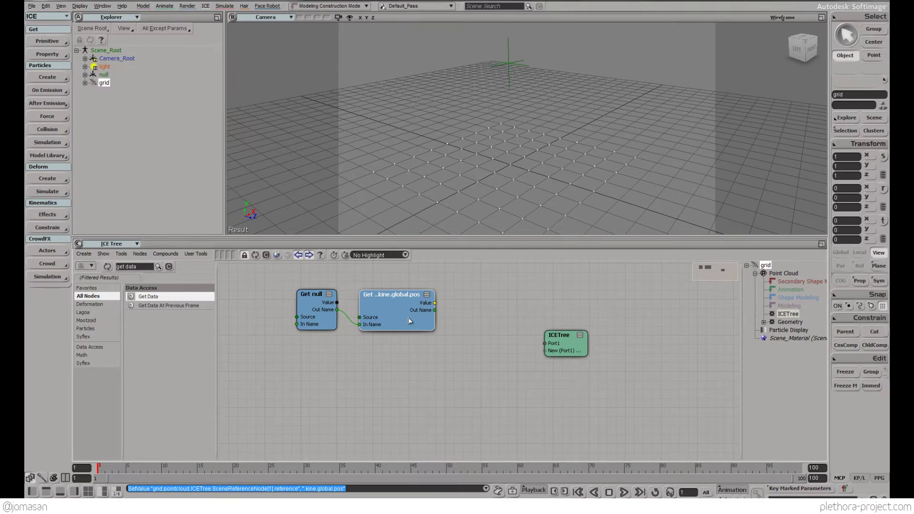
{"action": "left_click_drag", "start_coordinate": [409, 322], "coordinate": [412, 313]}
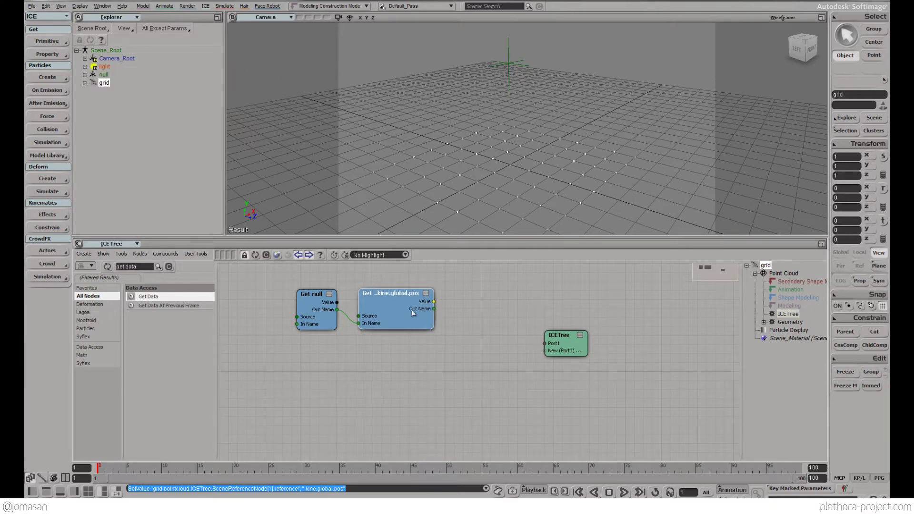
{"action": "left_click", "coordinate": [511, 64]}
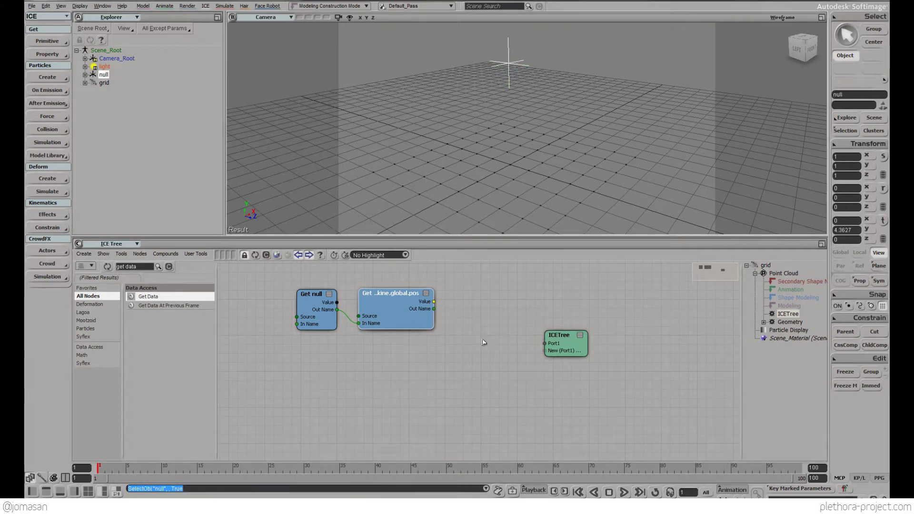
Step: Add a second Get Data node referencing self.pointposition and arrange it in the graph
{"action": "left_click_drag", "start_coordinate": [562, 351], "coordinate": [566, 348]}
{"action": "left_click_drag", "start_coordinate": [148, 296], "coordinate": [364, 365]}
{"action": "double_click", "coordinate": [366, 367]}
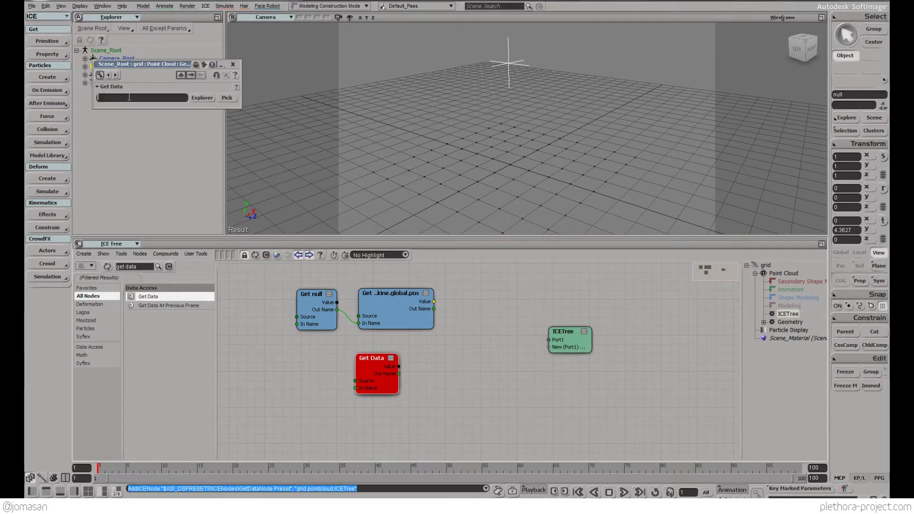
{"action": "type", "text": "self.pointposition"}
{"action": "key", "text": "Return"}
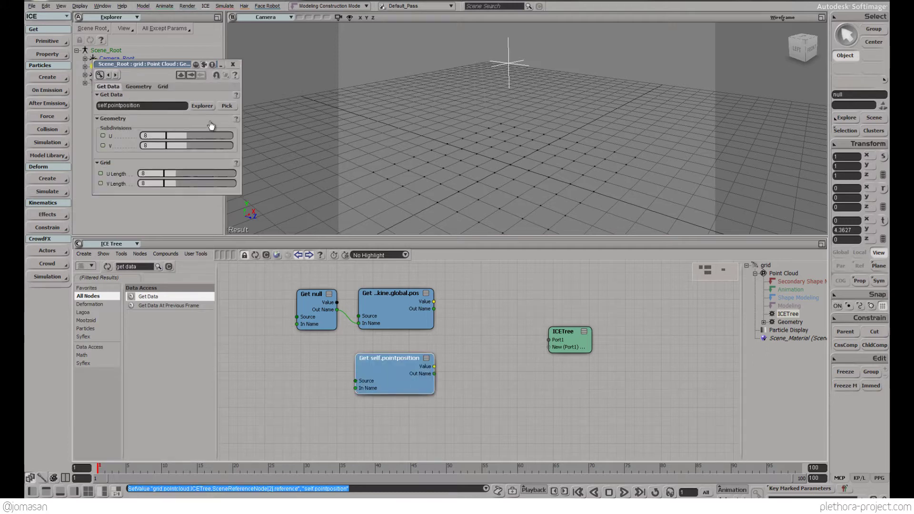
{"action": "left_click_drag", "start_coordinate": [403, 377], "coordinate": [406, 369]}
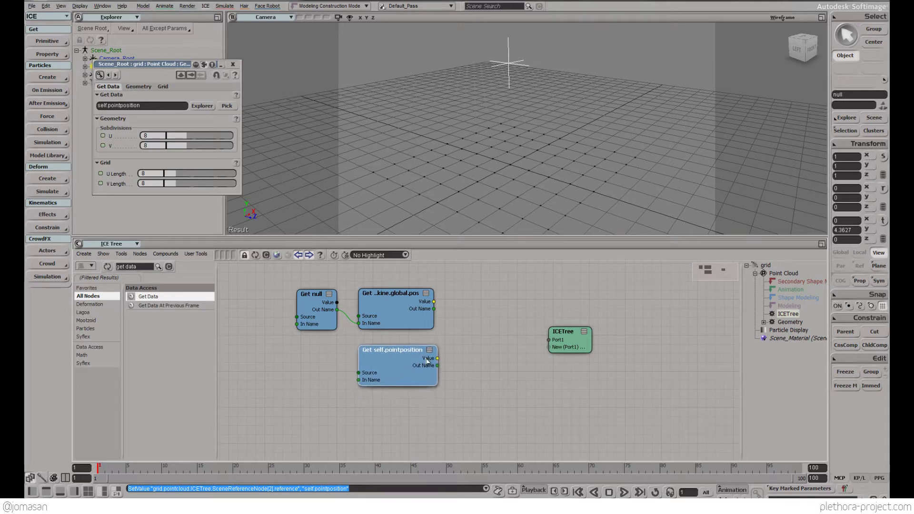
{"action": "left_click", "coordinate": [514, 163]}
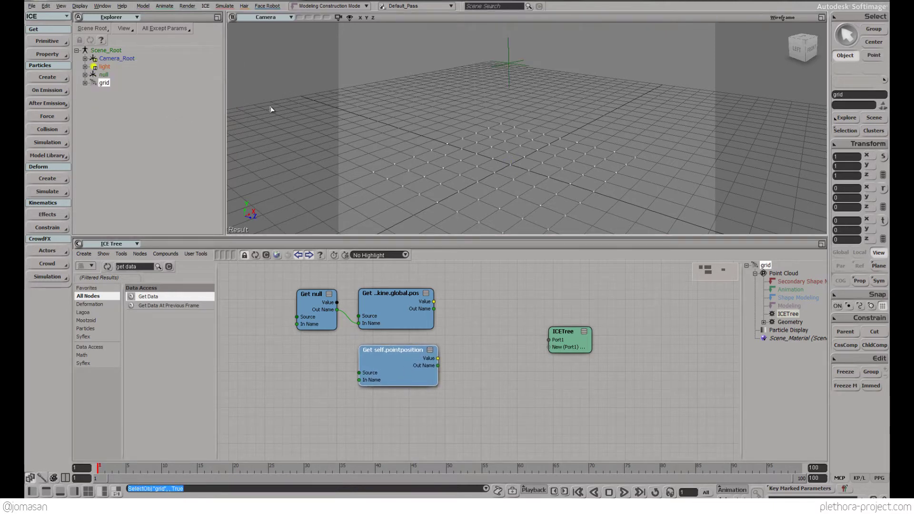
{"action": "left_click", "coordinate": [412, 364]}
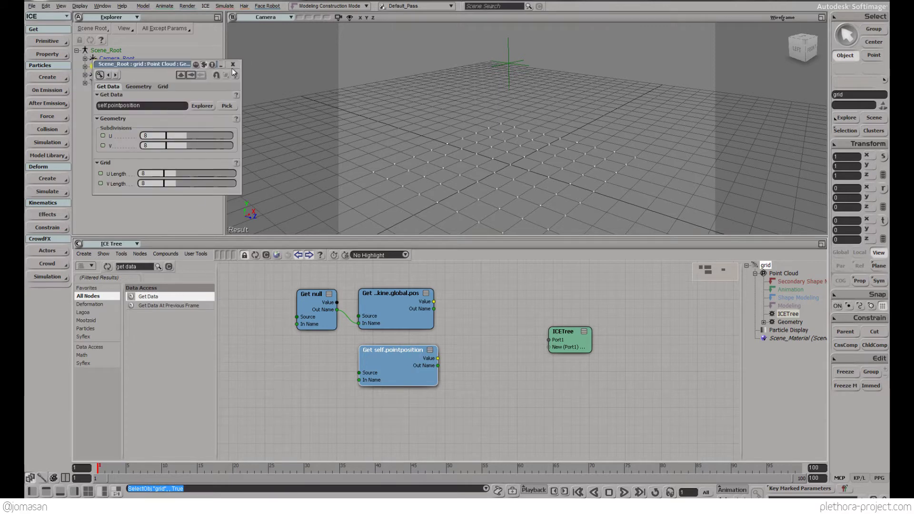
{"action": "left_click", "coordinate": [232, 64]}
{"action": "left_click_drag", "start_coordinate": [432, 351], "coordinate": [375, 355]}
{"action": "left_click_drag", "start_coordinate": [554, 346], "coordinate": [619, 346]}
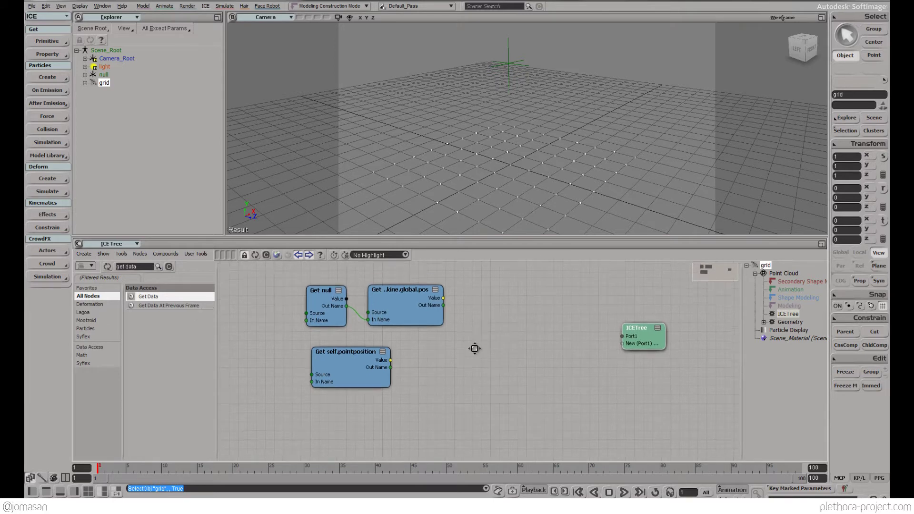
Step: Add Get Distance Between with kine.global.pos into First and self.pointposition into Second
{"action": "left_click", "coordinate": [142, 270]}
{"action": "type", "text": "distance"}
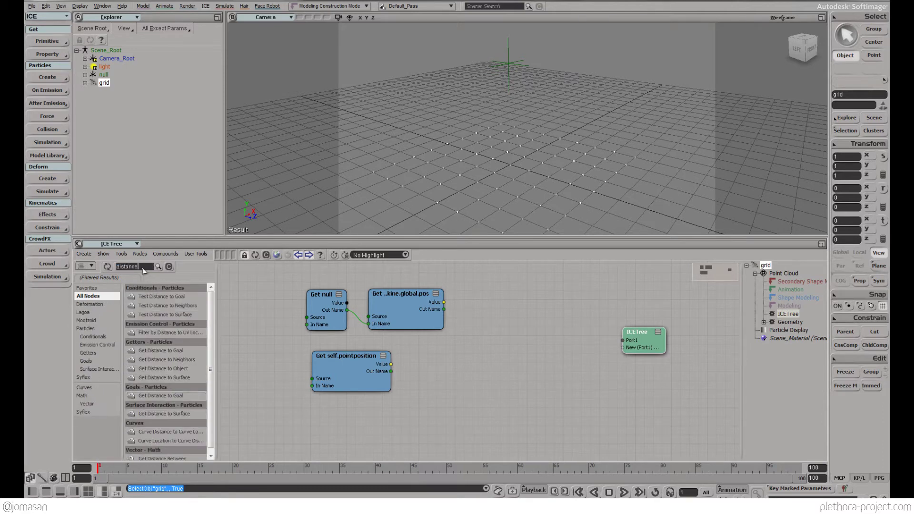
{"action": "scroll", "coordinate": [215, 409], "scroll_direction": "down", "scroll_amount": 1}
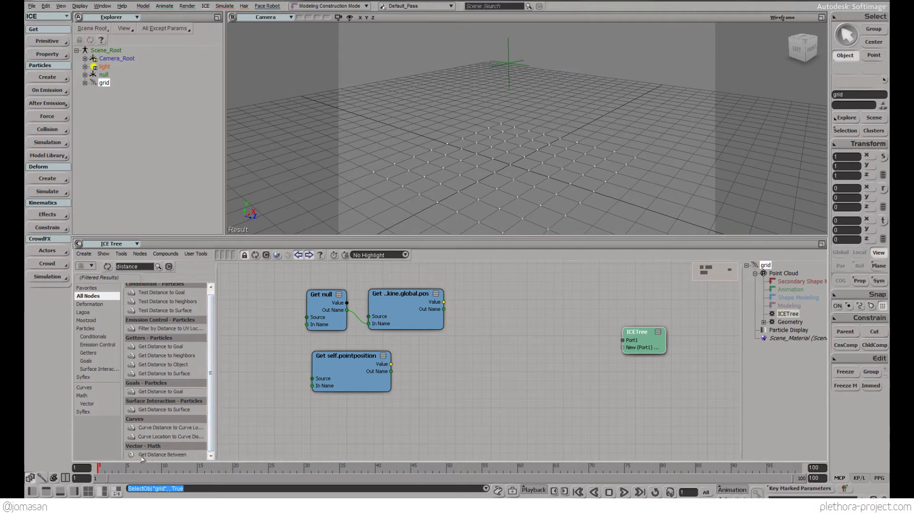
{"action": "left_click_drag", "start_coordinate": [148, 456], "coordinate": [483, 333]}
{"action": "left_click_drag", "start_coordinate": [443, 302], "coordinate": [477, 341]}
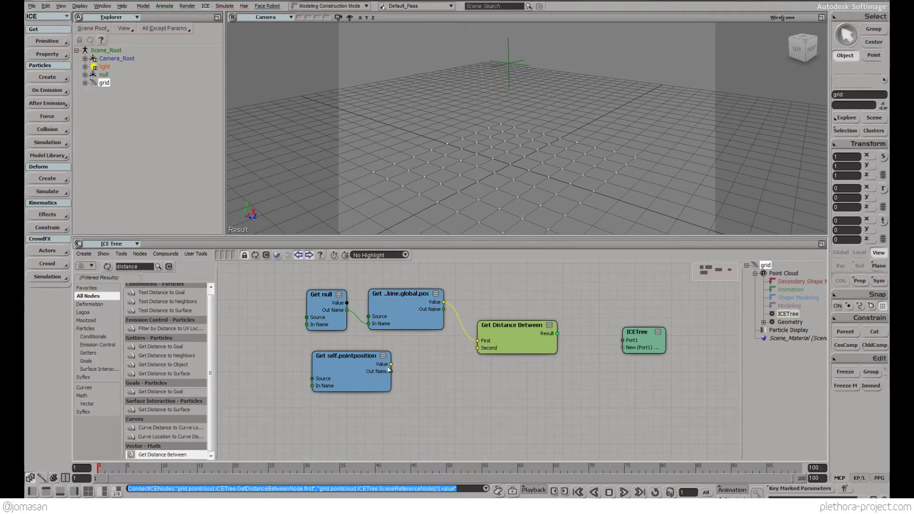
{"action": "left_click_drag", "start_coordinate": [390, 364], "coordinate": [477, 348]}
Step: Tidy the Get Distance Between and ICETree node positions in the graph
{"action": "left_click_drag", "start_coordinate": [535, 350], "coordinate": [527, 339]}
{"action": "left_click_drag", "start_coordinate": [640, 333], "coordinate": [644, 318]}
{"action": "left_click", "coordinate": [512, 330]}
{"action": "mouse_move", "coordinate": [512, 331]}
{"action": "left_mouse_down"}
{"action": "mouse_move", "coordinate": [521, 329]}
{"action": "mouse_move", "coordinate": [516, 336]}
{"action": "mouse_move", "coordinate": [512, 327]}
{"action": "left_mouse_up"}
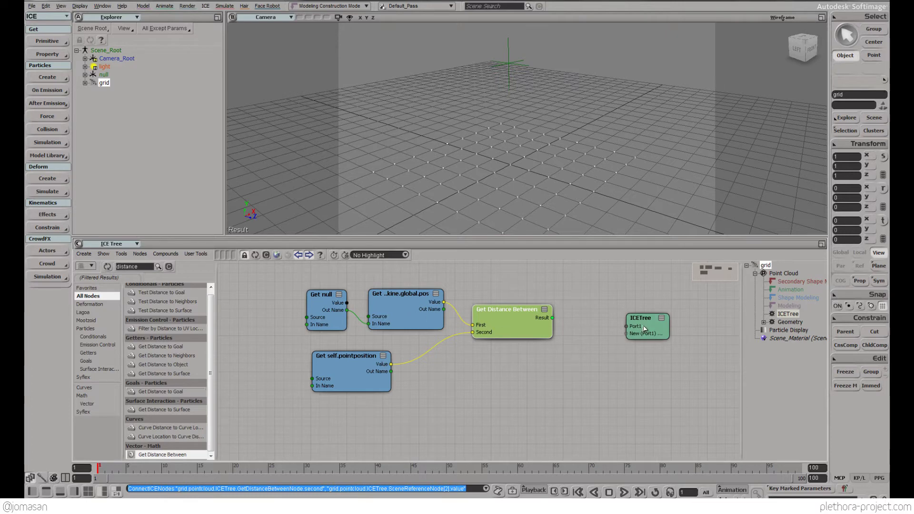
{"action": "mouse_move", "coordinate": [645, 327]}
{"action": "left_mouse_down"}
{"action": "mouse_move", "coordinate": [656, 318]}
{"action": "mouse_move", "coordinate": [653, 335]}
{"action": "left_mouse_up"}
{"action": "middle_click_drag", "start_coordinate": [578, 353], "coordinate": [498, 333]}
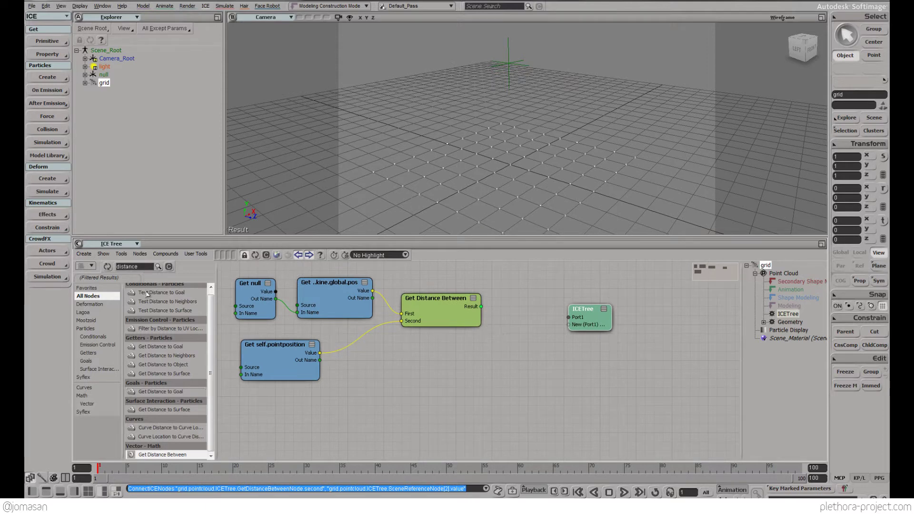
Step: Add a Set Data node from the search and place it beside the ICETree node
{"action": "double_click", "coordinate": [143, 270]}
{"action": "type", "text": "set data"}
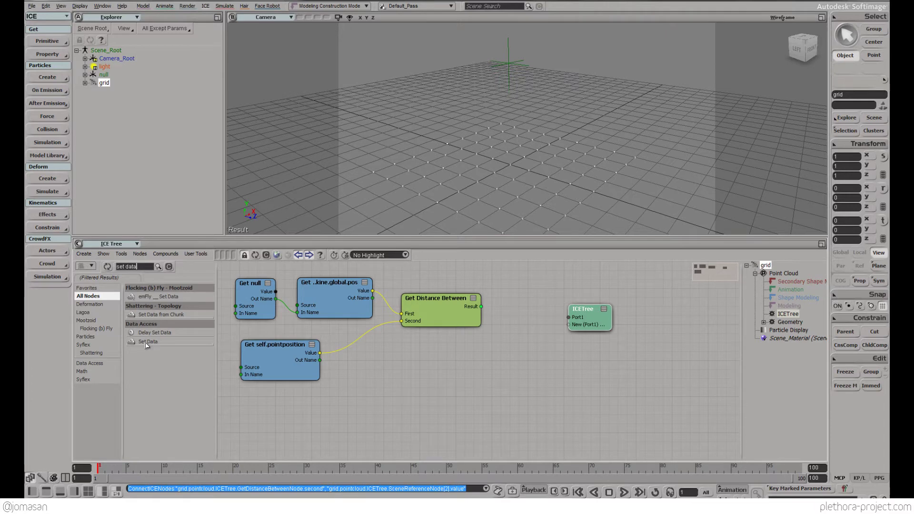
{"action": "left_click_drag", "start_coordinate": [147, 341], "coordinate": [521, 350]}
{"action": "left_click_drag", "start_coordinate": [581, 328], "coordinate": [596, 330]}
{"action": "left_click_drag", "start_coordinate": [540, 372], "coordinate": [548, 330]}
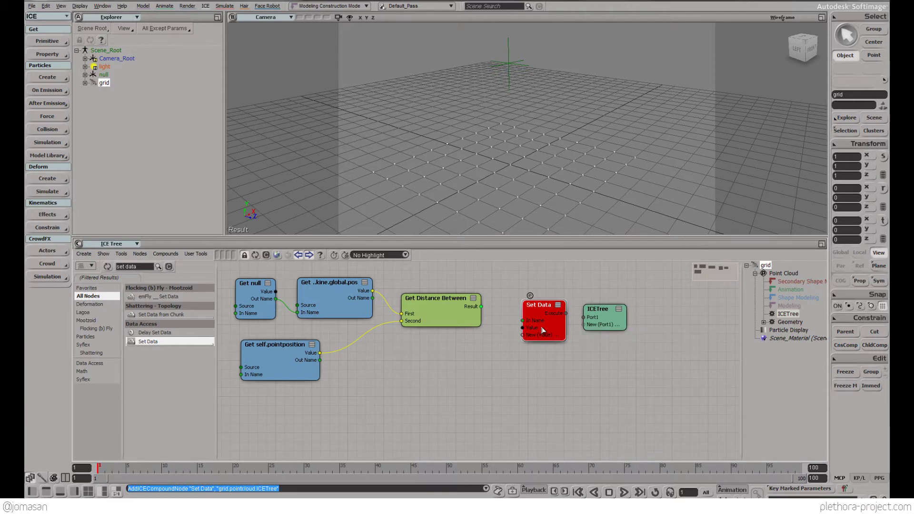
Step: Set the Set Data reference to self.tmp and close its property page
{"action": "double_click", "coordinate": [542, 330]}
{"action": "type", "text": "self"}
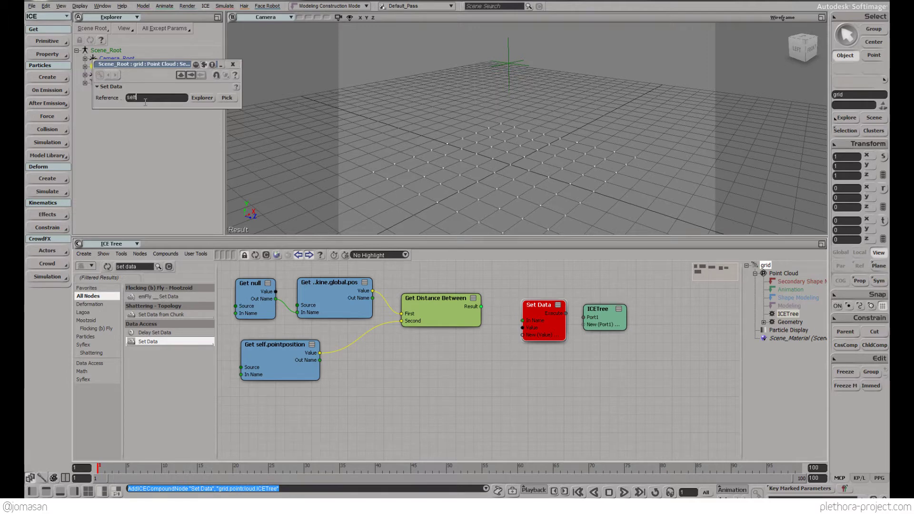
{"action": "type", "text": "."}
{"action": "key", "text": "Return"}
{"action": "left_click", "coordinate": [196, 97]}
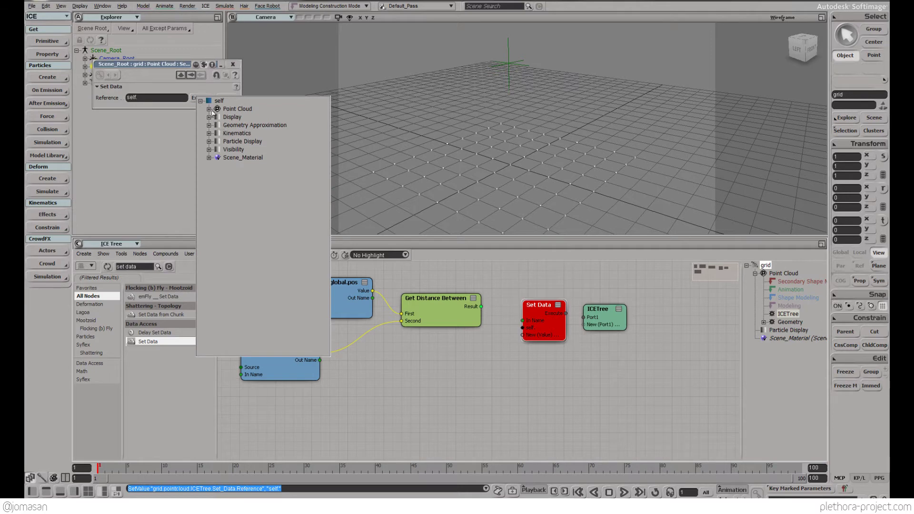
{"action": "left_click", "coordinate": [209, 109]}
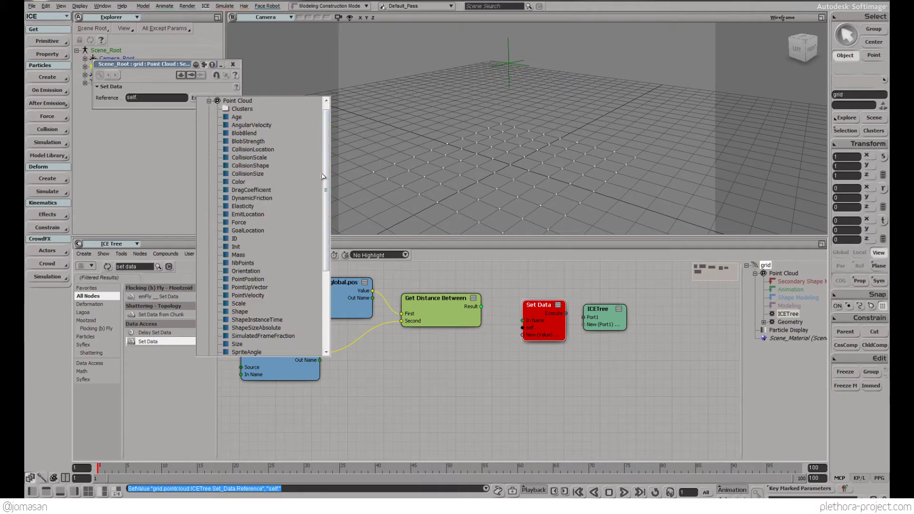
{"action": "left_click_drag", "start_coordinate": [326, 174], "coordinate": [317, 147]}
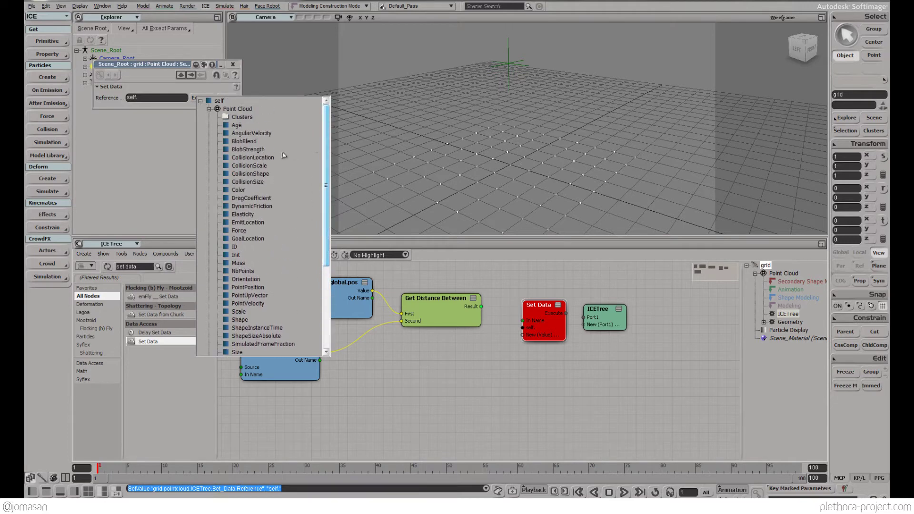
{"action": "left_click", "coordinate": [148, 98]}
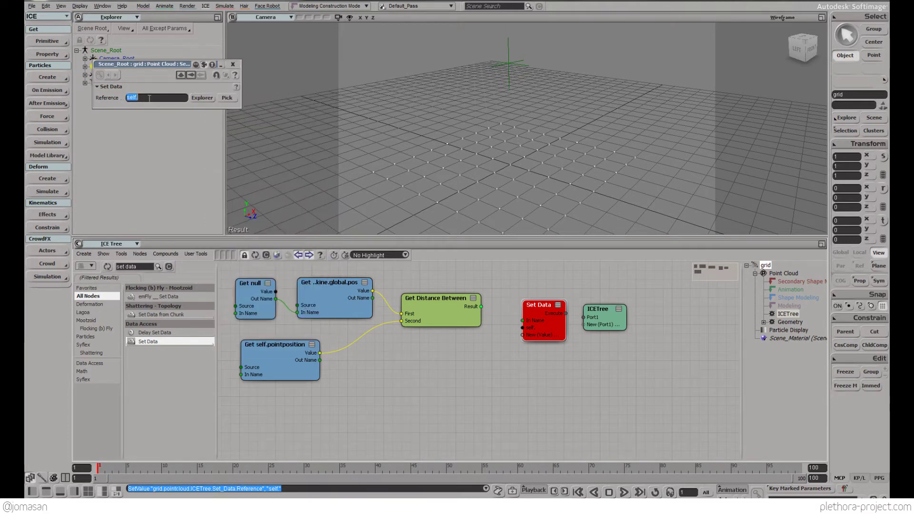
{"action": "left_click", "coordinate": [149, 98]}
{"action": "type", "text": "tmp"}
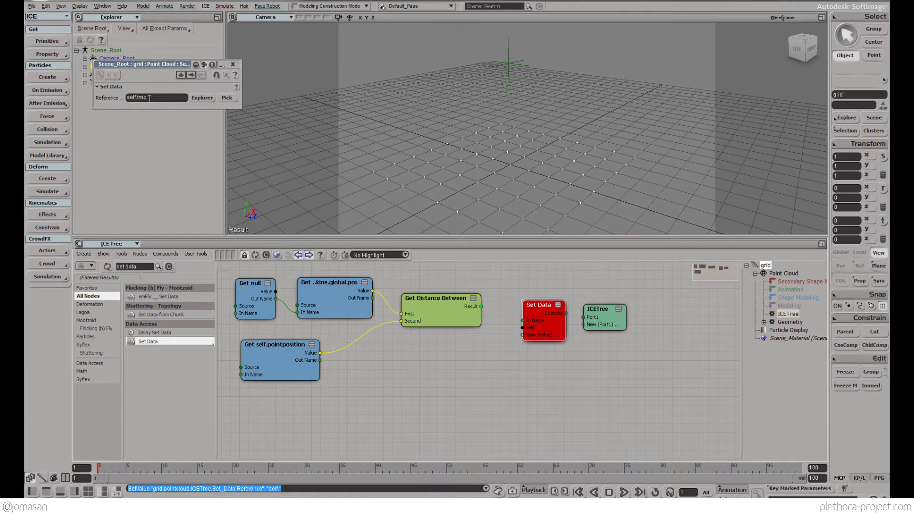
{"action": "key", "text": "Return"}
{"action": "left_click", "coordinate": [233, 64]}
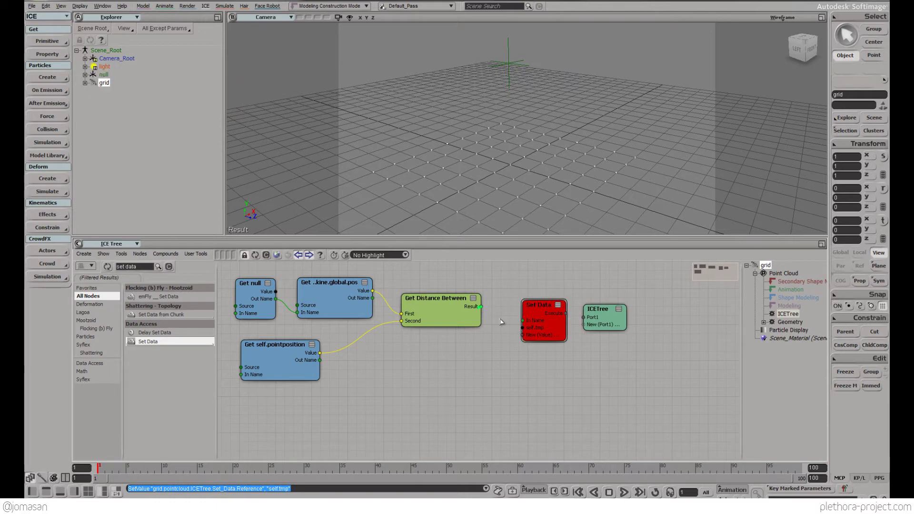
Step: Wire the distance result into Set Data's self.tmp and Set Data into ICETree Port1, tidying the nodes
{"action": "left_click_drag", "start_coordinate": [532, 332], "coordinate": [532, 330]}
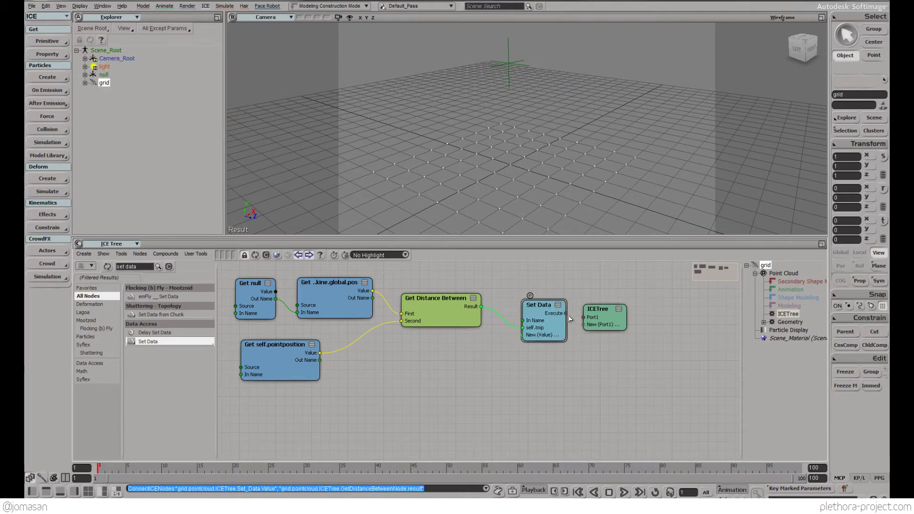
{"action": "left_click_drag", "start_coordinate": [539, 332], "coordinate": [534, 328]}
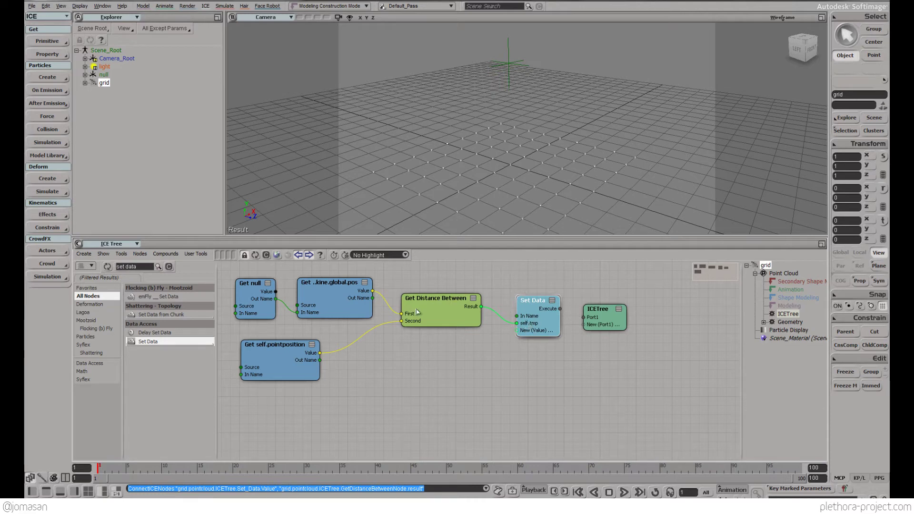
{"action": "left_click_drag", "start_coordinate": [560, 308], "coordinate": [599, 299]}
{"action": "left_click_drag", "start_coordinate": [540, 320], "coordinate": [535, 315]}
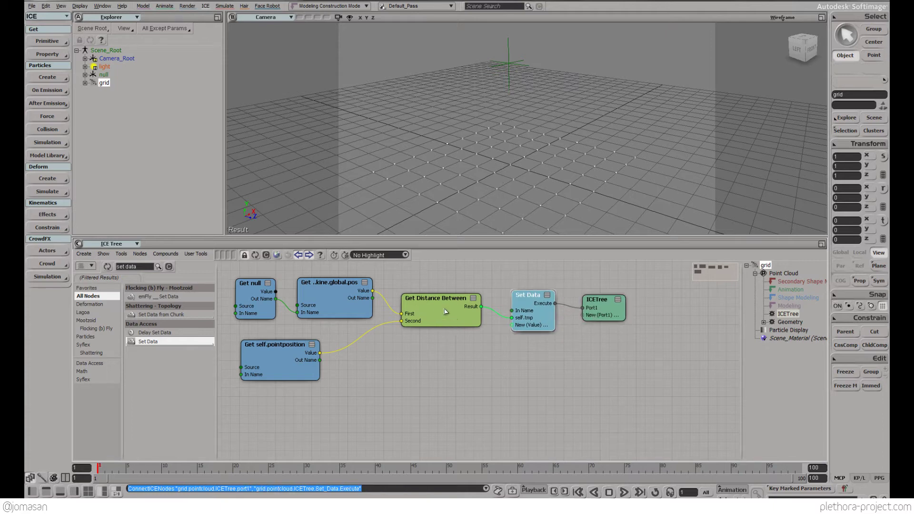
{"action": "left_click_drag", "start_coordinate": [429, 313], "coordinate": [432, 316]}
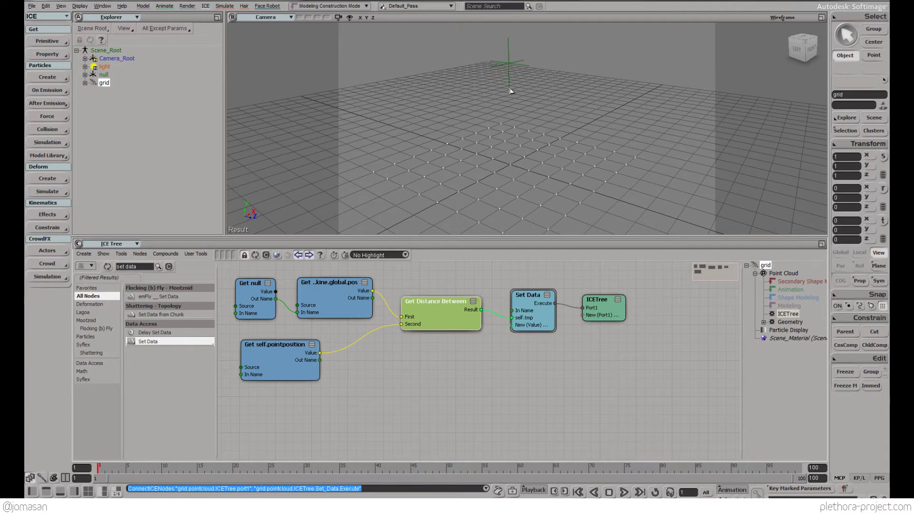
{"action": "left_click", "coordinate": [511, 69]}
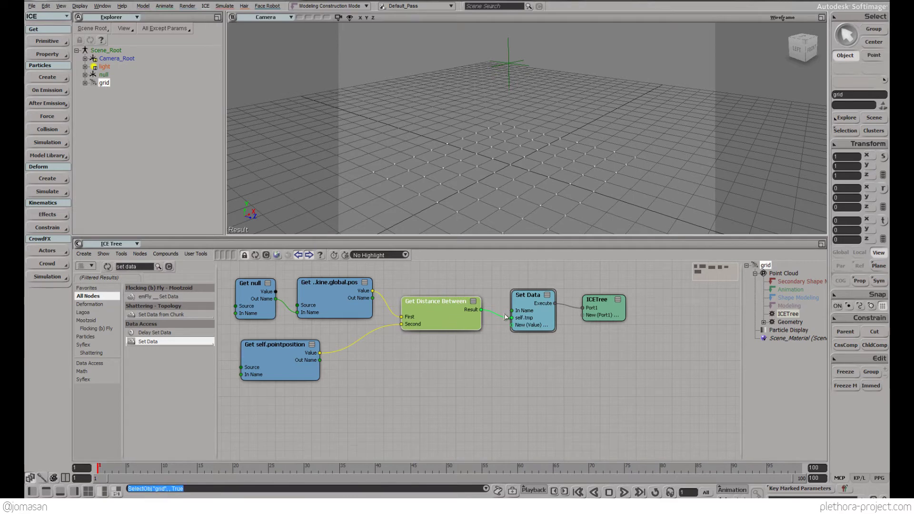
{"action": "left_click_drag", "start_coordinate": [530, 319], "coordinate": [532, 314]}
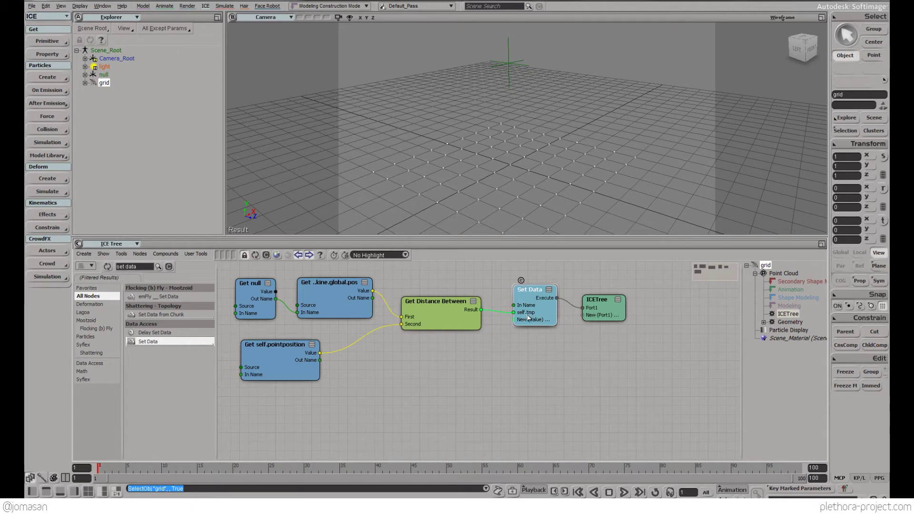
Step: Dismiss the Windows prompt and open Show Values for the self.tmp wire, showing scalar values at 100%
{"action": "right_click", "coordinate": [499, 314]}
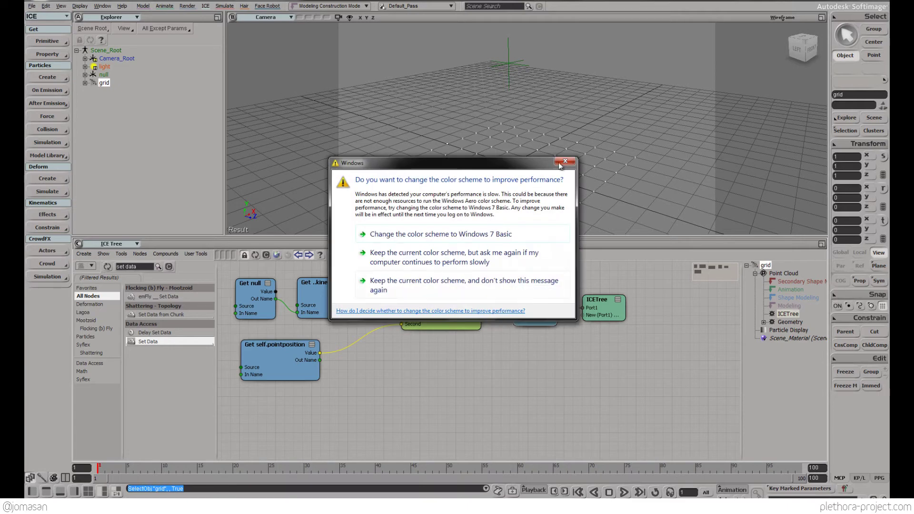
{"action": "left_click", "coordinate": [564, 161]}
{"action": "right_click", "coordinate": [496, 314]}
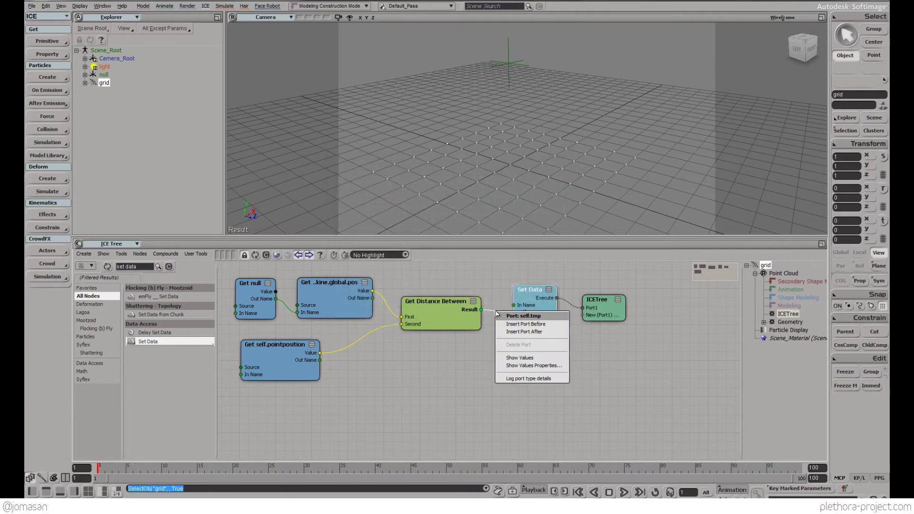
{"action": "left_click", "coordinate": [517, 358]}
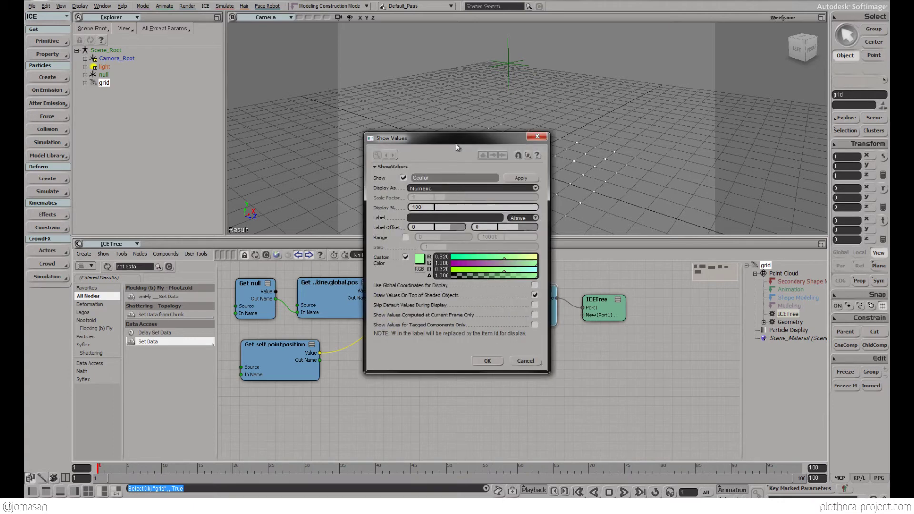
{"action": "left_click_drag", "start_coordinate": [455, 142], "coordinate": [189, 129]}
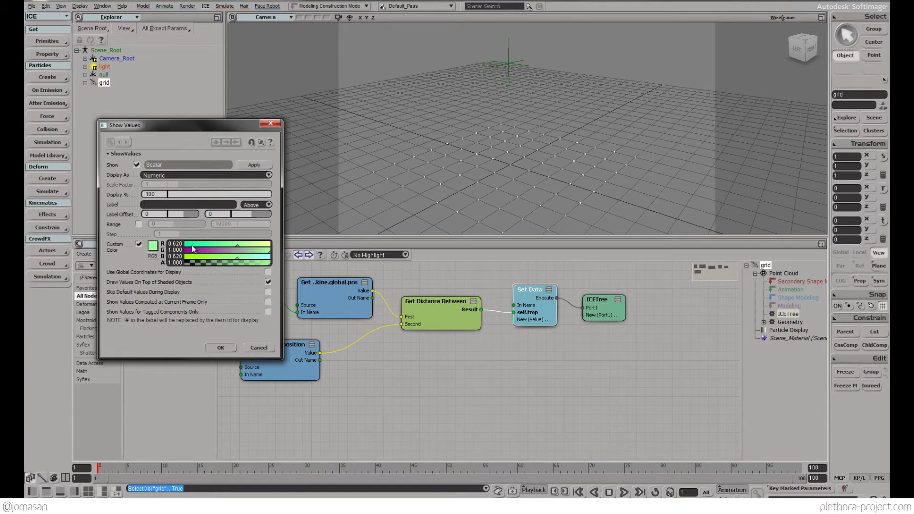
Step: Apply the self.tmp value display and orbit to view distance labels such as 7.1438 on every point
{"action": "left_click", "coordinate": [224, 345]}
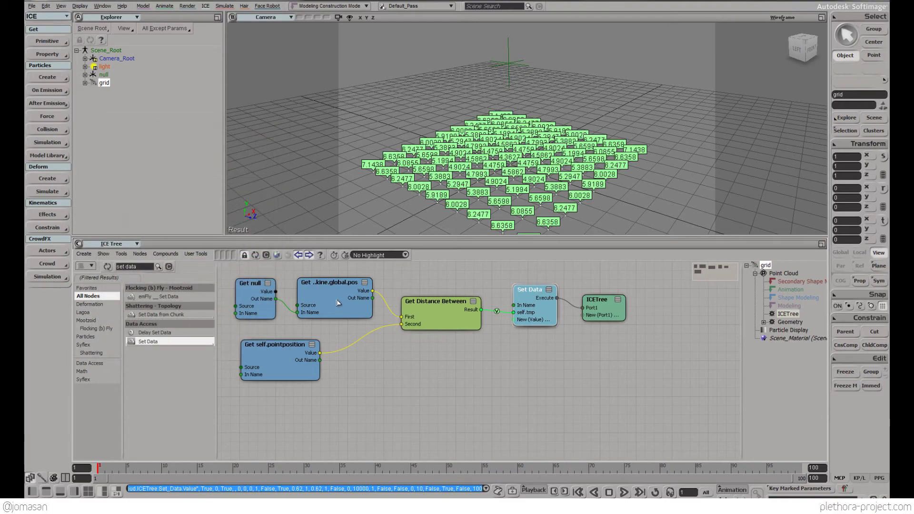
{"action": "mouse_move", "coordinate": [509, 181]}
{"action": "left_mouse_down"}
{"action": "mouse_move", "coordinate": [495, 157]}
{"action": "mouse_move", "coordinate": [508, 210]}
{"action": "mouse_move", "coordinate": [505, 179]}
{"action": "mouse_move", "coordinate": [505, 196]}
{"action": "left_mouse_up"}
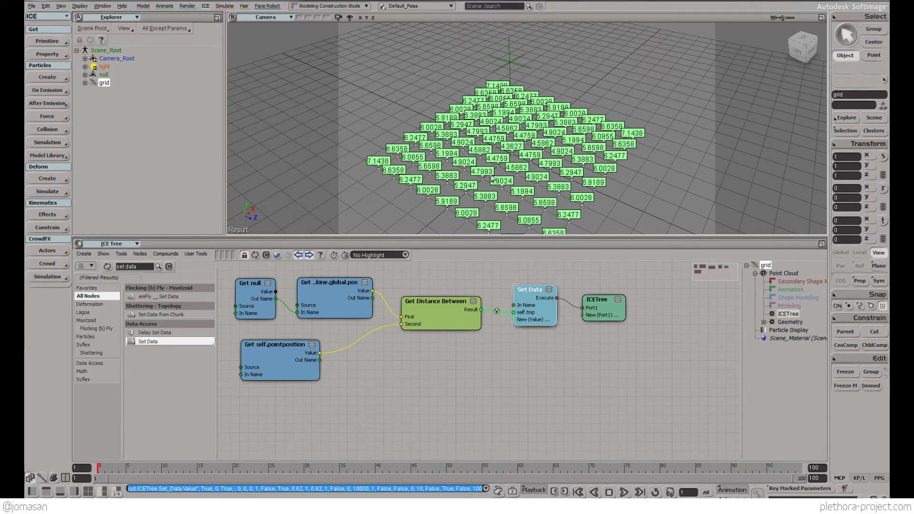
{"action": "mouse_move", "coordinate": [494, 174]}
{"action": "left_mouse_down"}
{"action": "mouse_move", "coordinate": [482, 163]}
{"action": "mouse_move", "coordinate": [489, 143]}
{"action": "mouse_move", "coordinate": [487, 215]}
{"action": "mouse_move", "coordinate": [497, 158]}
{"action": "left_mouse_up"}
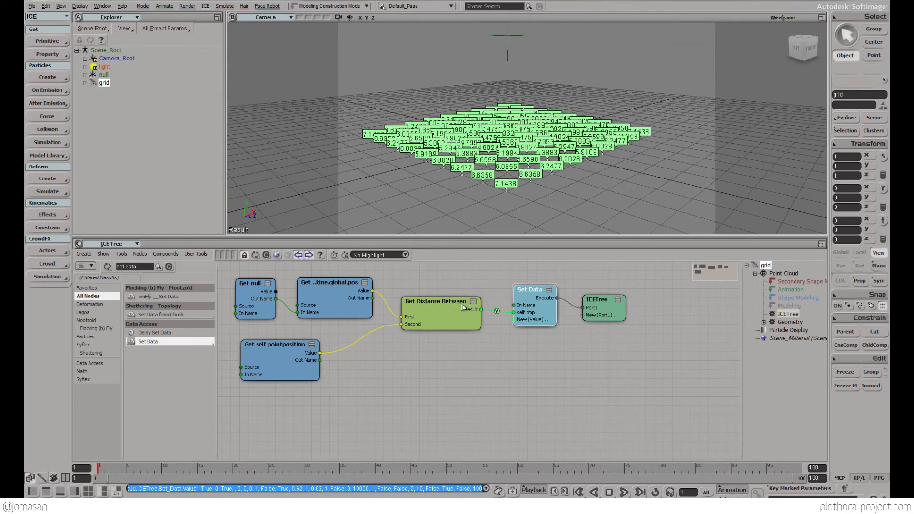
Step: Recolour the self.tmp labels magenta using a custom colour with red 0.705 and lowered green
{"action": "right_click", "coordinate": [498, 314]}
{"action": "left_click", "coordinate": [522, 357]}
{"action": "right_click", "coordinate": [499, 313]}
{"action": "left_click", "coordinate": [522, 357]}
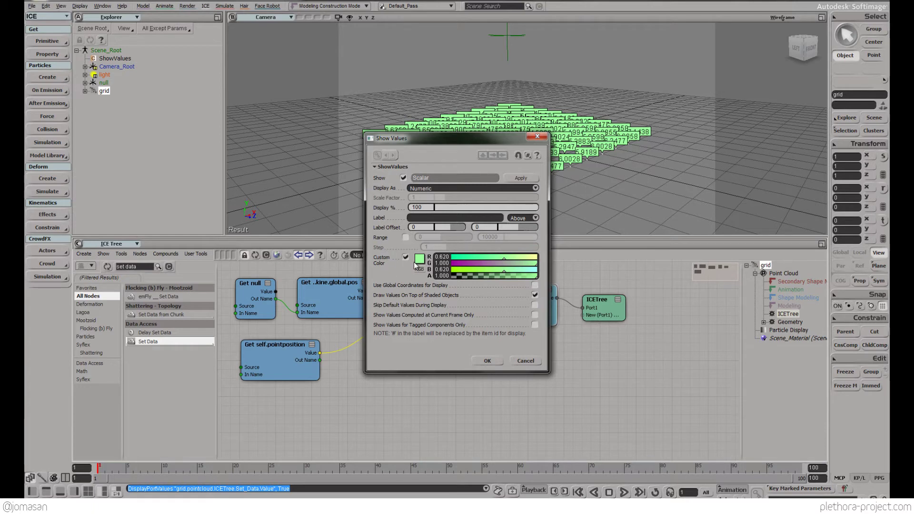
{"action": "left_click_drag", "start_coordinate": [504, 258], "coordinate": [510, 257]}
{"action": "left_click", "coordinate": [487, 361]}
{"action": "double_click", "coordinate": [499, 314]}
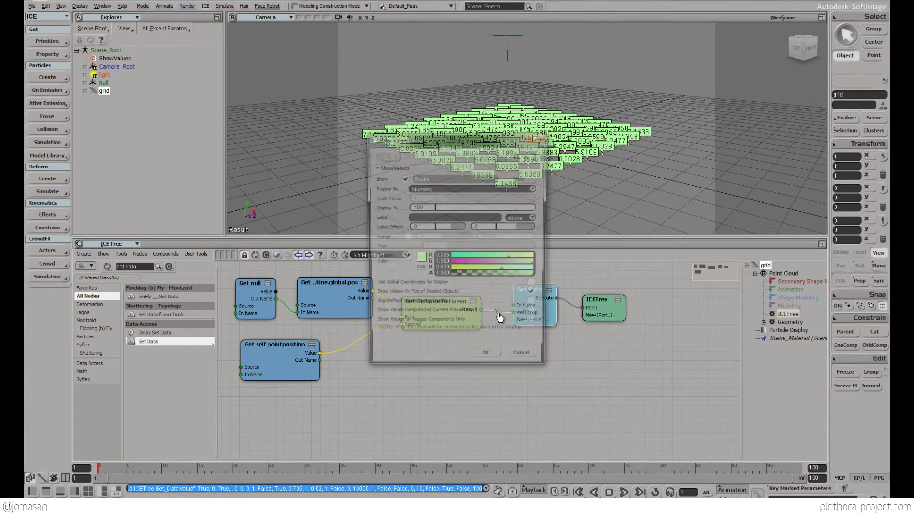
{"action": "left_click", "coordinate": [487, 264]}
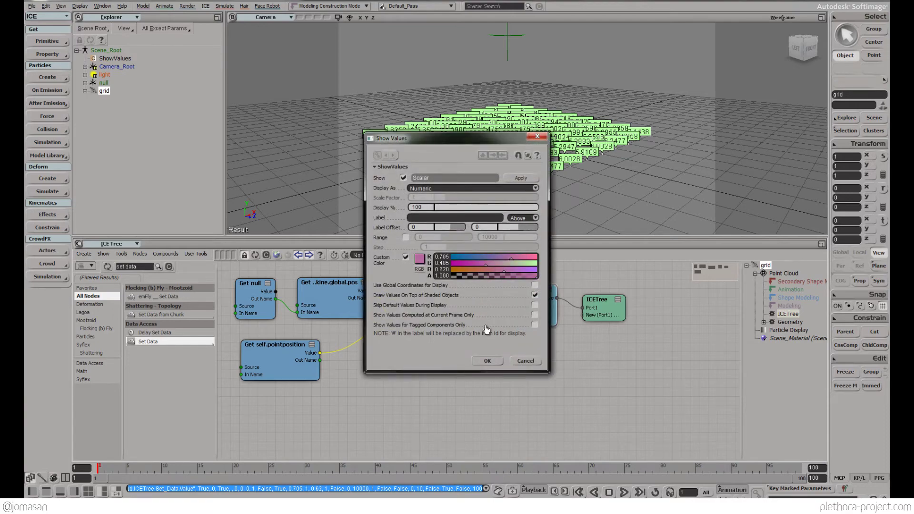
{"action": "left_click", "coordinate": [487, 361]}
{"action": "mouse_move", "coordinate": [504, 173]}
{"action": "left_mouse_down"}
{"action": "mouse_move", "coordinate": [507, 194]}
{"action": "mouse_move", "coordinate": [510, 164]}
{"action": "left_mouse_up"}
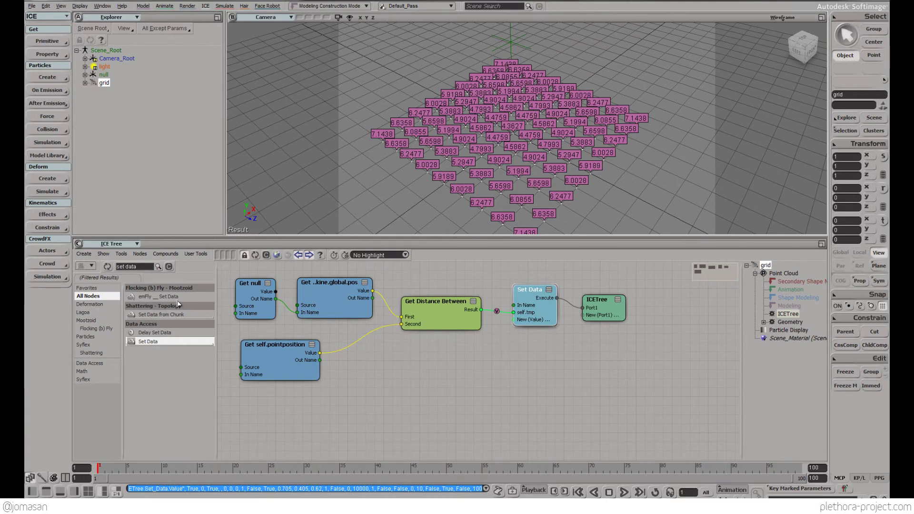
Step: Add a Subtract node fed by the null's kine.global.pos (First) and self.pointposition (Second)
{"action": "left_click", "coordinate": [145, 268]}
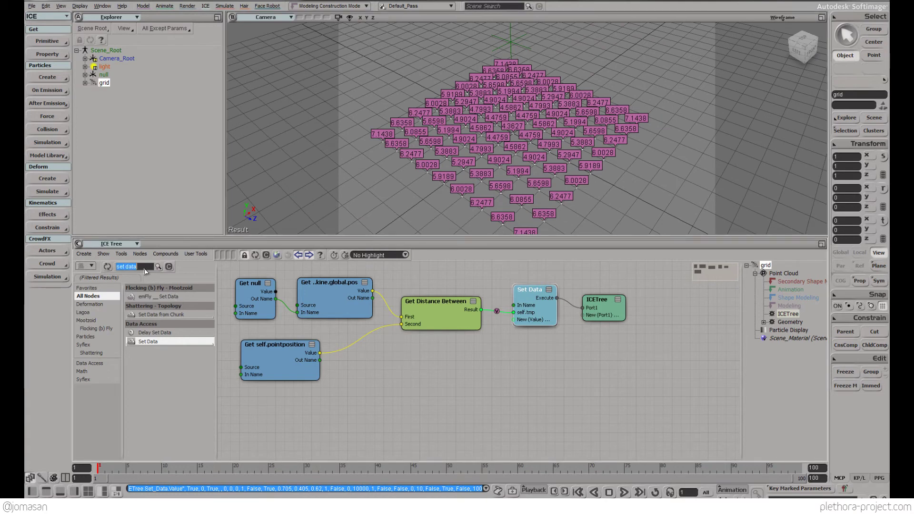
{"action": "type", "text": "sub"}
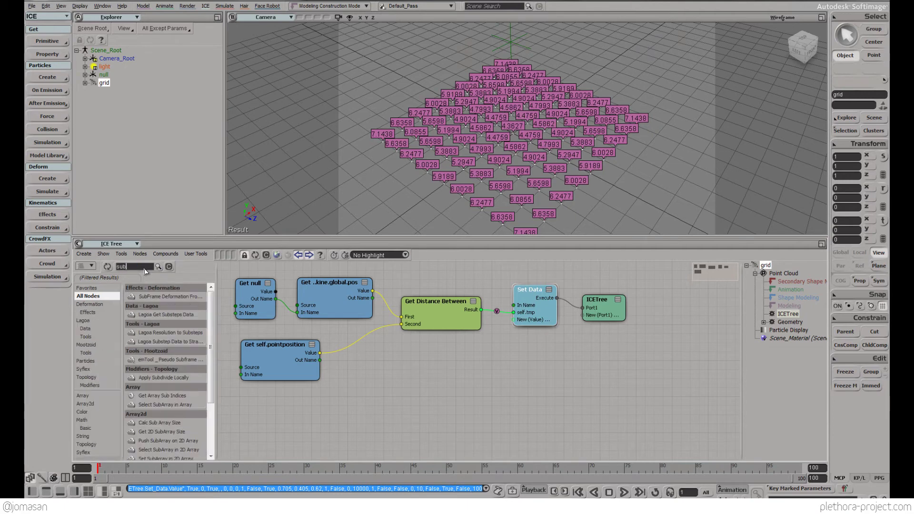
{"action": "type", "text": "t"}
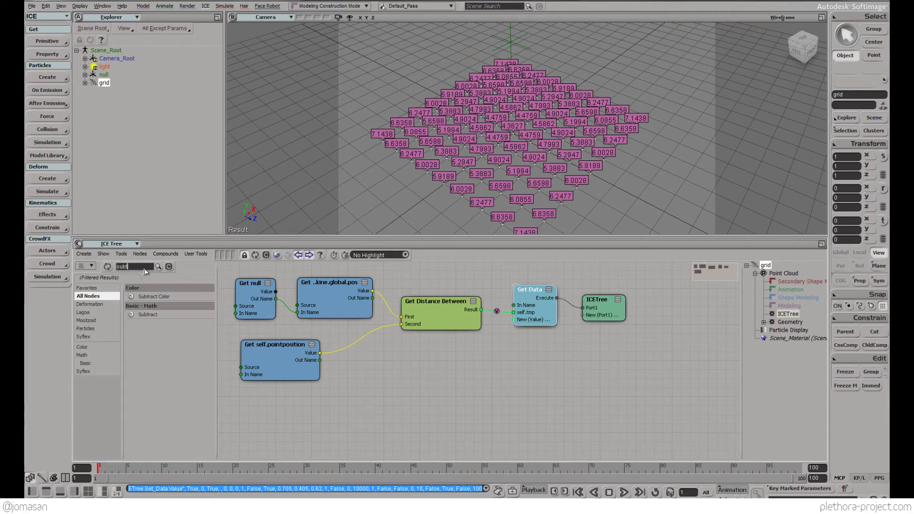
{"action": "left_click_drag", "start_coordinate": [147, 315], "coordinate": [410, 355]}
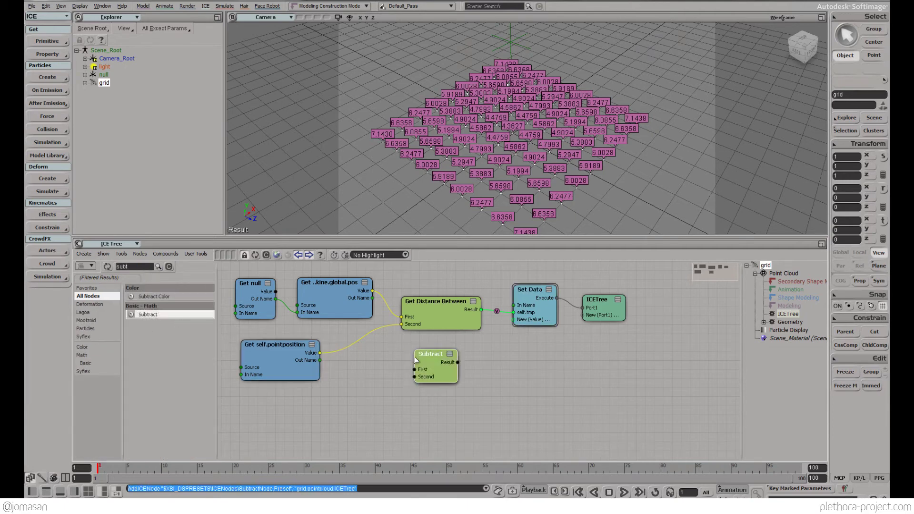
{"action": "left_click_drag", "start_coordinate": [416, 361], "coordinate": [429, 356]}
{"action": "left_click_drag", "start_coordinate": [372, 291], "coordinate": [428, 364]}
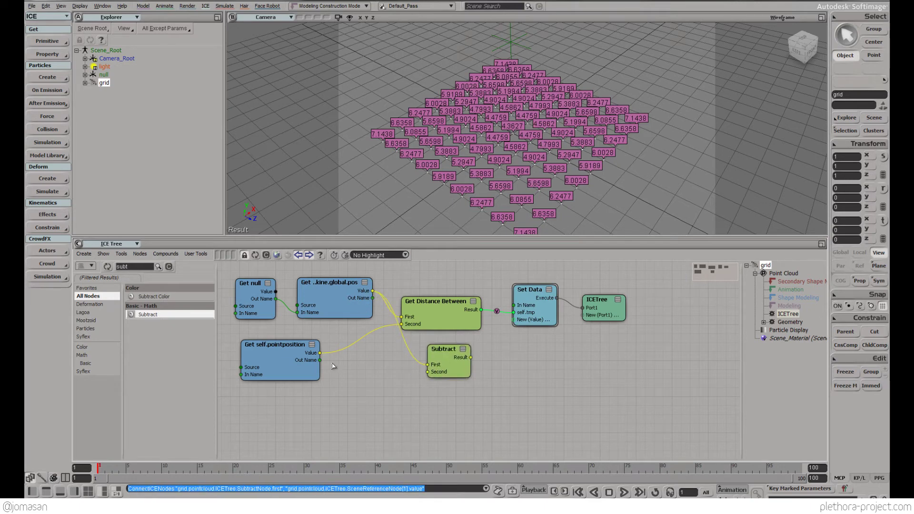
{"action": "left_click_drag", "start_coordinate": [319, 353], "coordinate": [430, 378]}
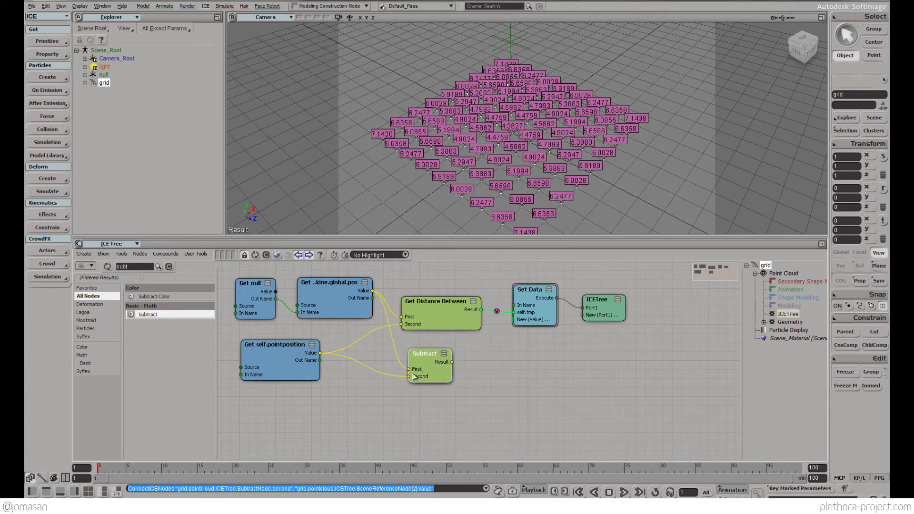
Step: Hide the unconnected ports on the graph's nodes
{"action": "middle_click_drag", "start_coordinate": [445, 357], "coordinate": [448, 376]}
{"action": "right_click", "coordinate": [444, 363]}
{"action": "left_click", "coordinate": [484, 362]}
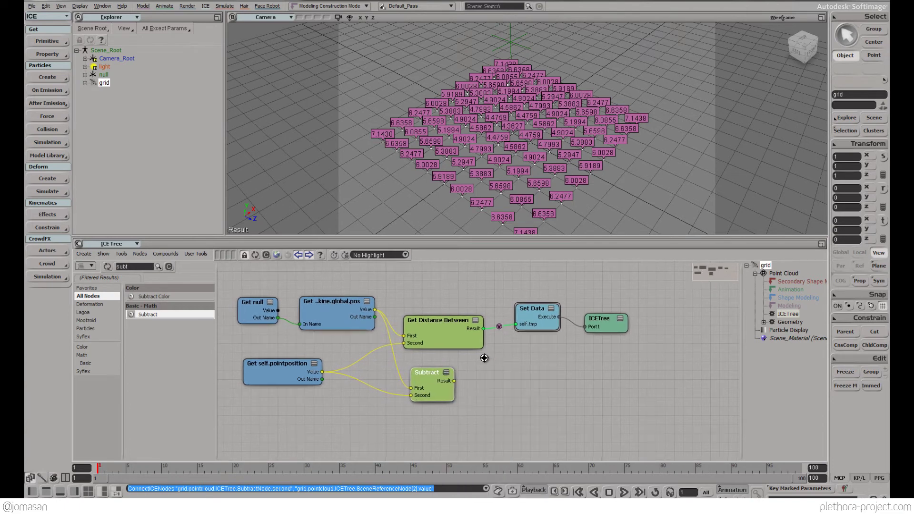
{"action": "middle_click_drag", "start_coordinate": [422, 364], "coordinate": [426, 377]}
{"action": "middle_click_drag", "start_coordinate": [476, 191], "coordinate": [508, 202]}
Step: Connect the Subtract result to a new value port on the Set Data node
{"action": "left_click", "coordinate": [531, 341]}
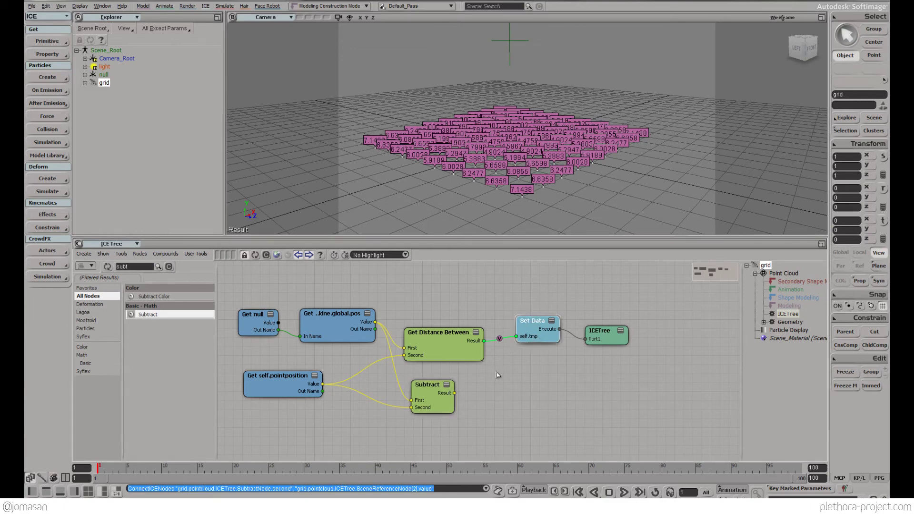
{"action": "left_click", "coordinate": [552, 322]}
{"action": "left_click_drag", "start_coordinate": [455, 393], "coordinate": [538, 355]}
{"action": "double_click", "coordinate": [529, 321]}
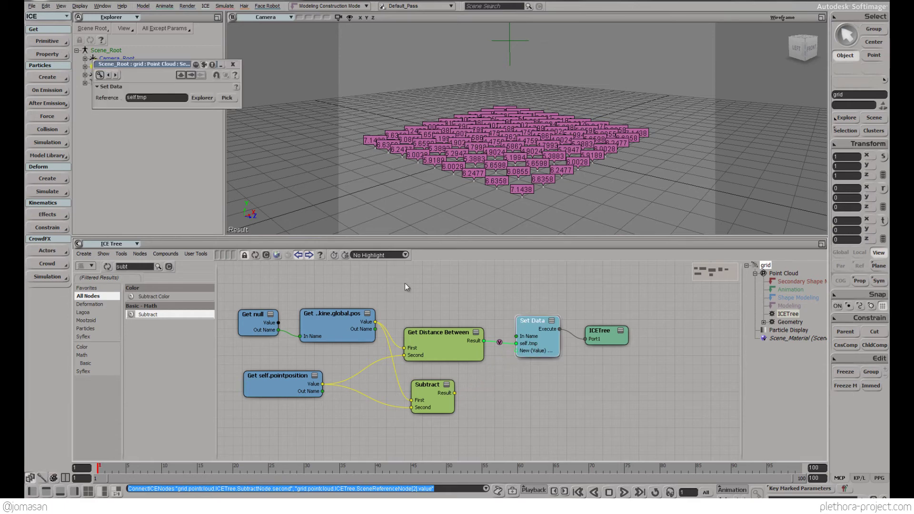
{"action": "left_click", "coordinate": [233, 64]}
{"action": "left_click_drag", "start_coordinate": [455, 393], "coordinate": [522, 351]}
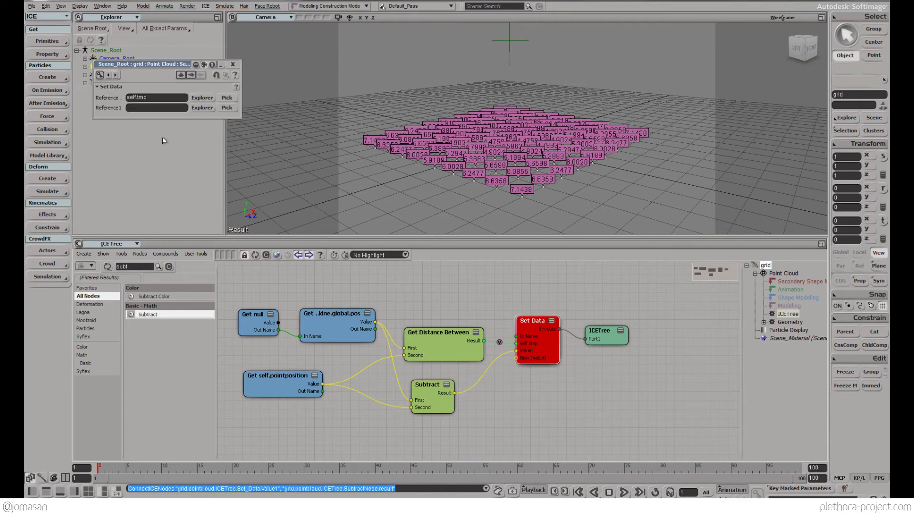
Step: Name the new Set Data reference self.tmp2 and close its property page
{"action": "left_click", "coordinate": [148, 109]}
{"action": "type", "text": "self.tmp2"}
{"action": "key", "text": "Return"}
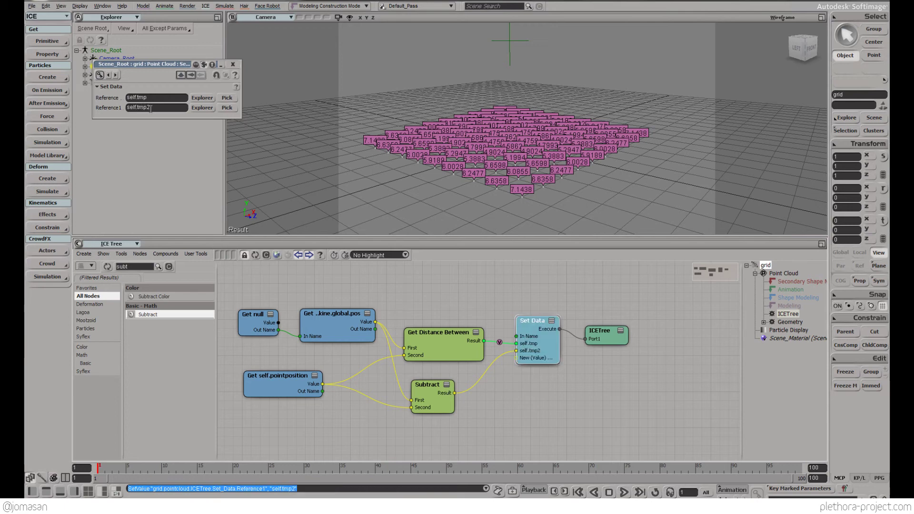
{"action": "left_click", "coordinate": [232, 64]}
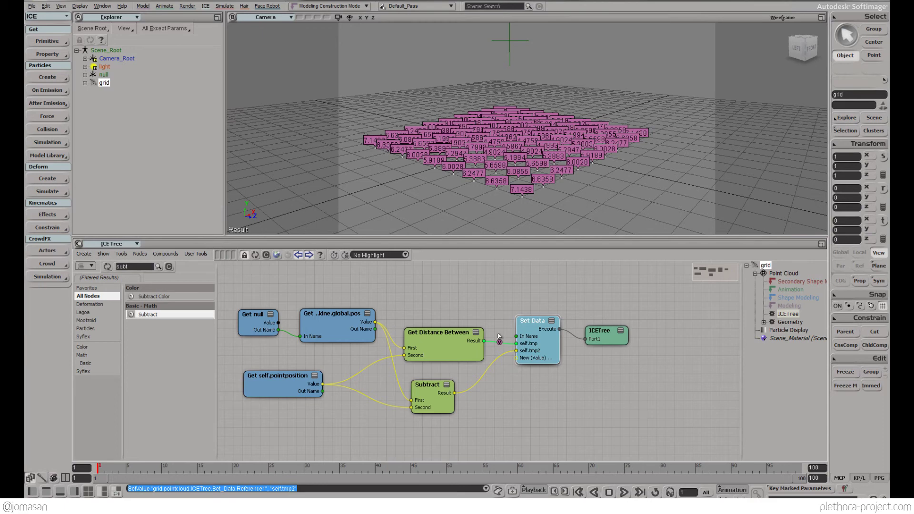
Step: Show the self.tmp2 values as Point Trails and orbit to see them converge on the null
{"action": "right_click", "coordinate": [484, 376]}
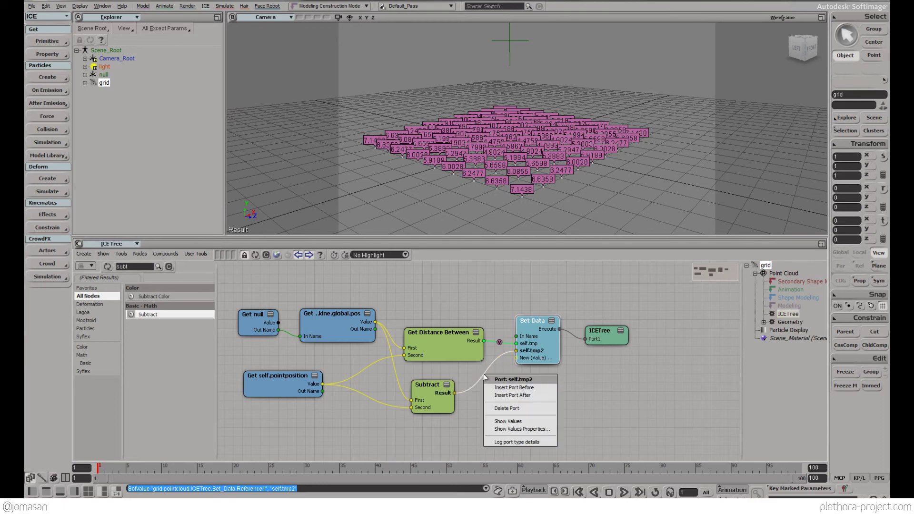
{"action": "left_click", "coordinate": [505, 421]}
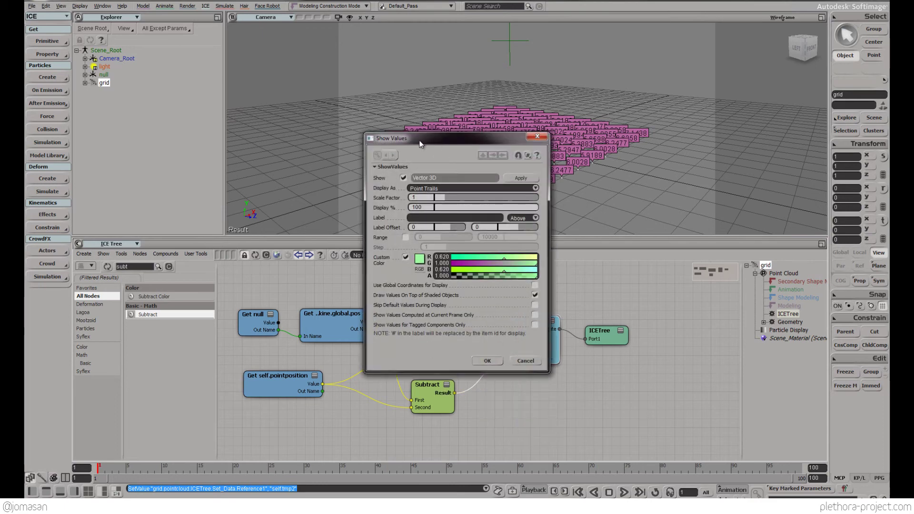
{"action": "left_click_drag", "start_coordinate": [401, 141], "coordinate": [125, 118]}
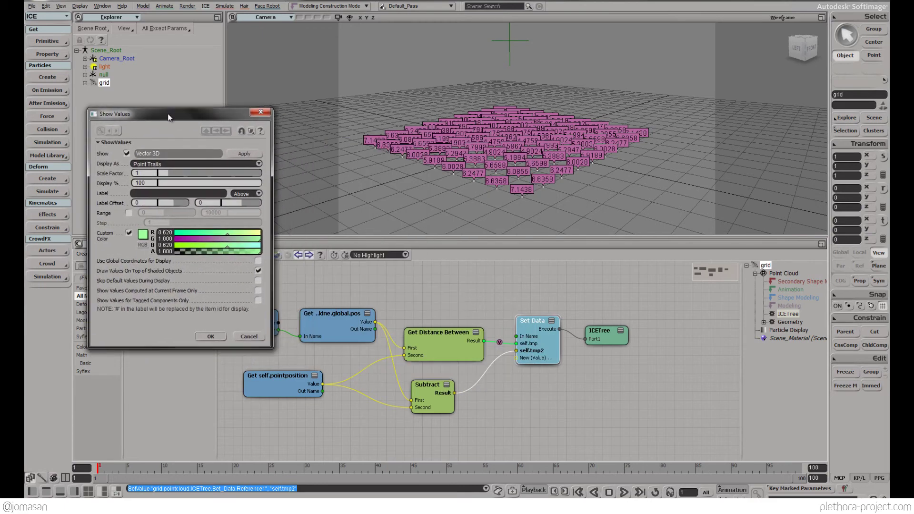
{"action": "left_click", "coordinate": [157, 163]}
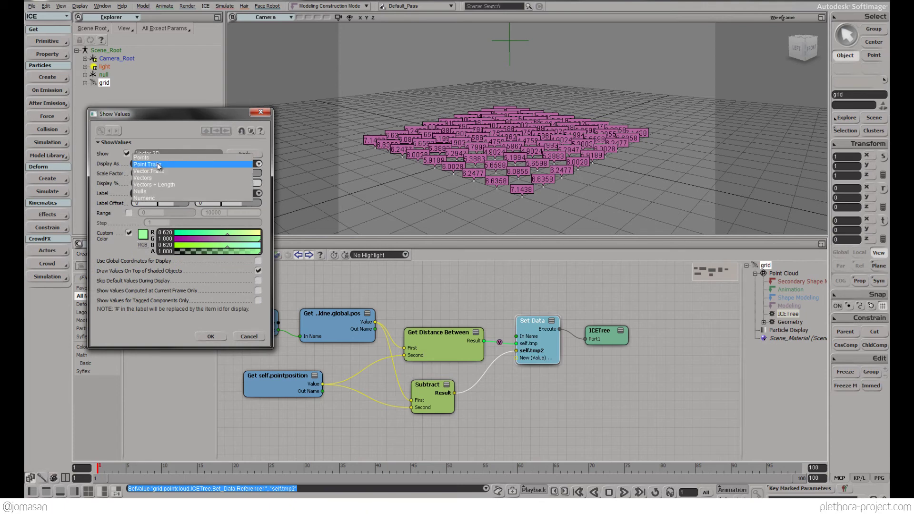
{"action": "left_click", "coordinate": [158, 165]}
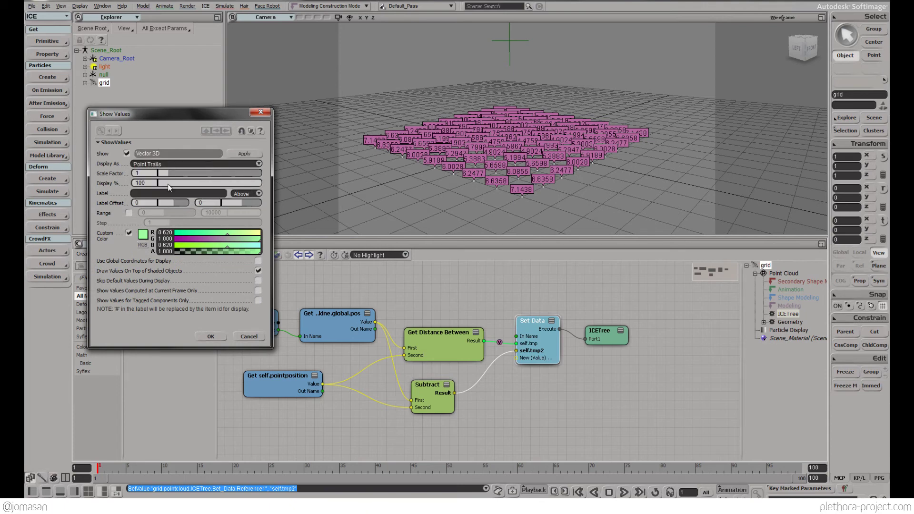
{"action": "left_click", "coordinate": [211, 336]}
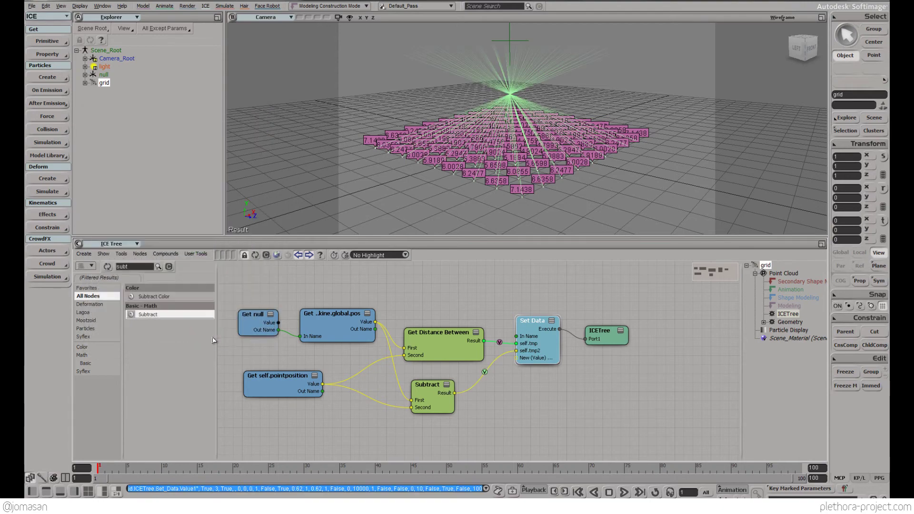
{"action": "left_click_drag", "start_coordinate": [500, 153], "coordinate": [481, 148]}
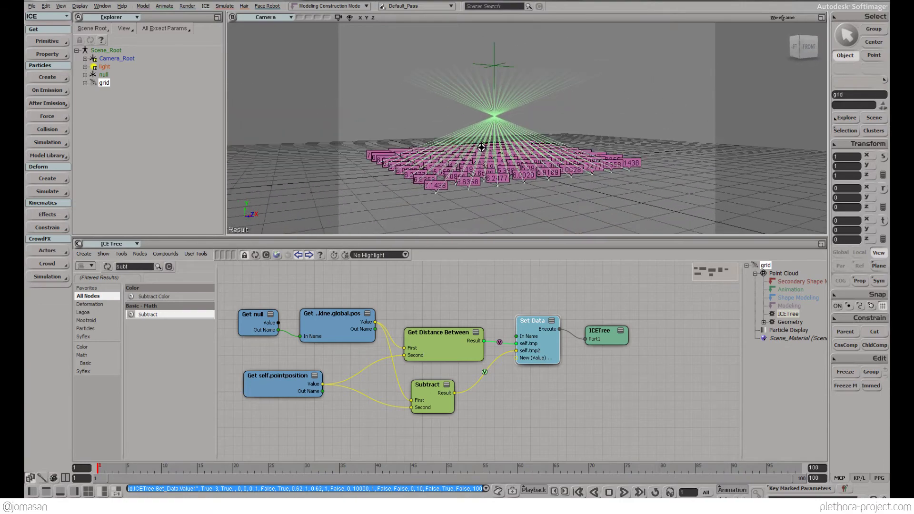
Step: Switch the self.tmp2 display from trails to Vectors and orbit in close on the grid
{"action": "left_click", "coordinate": [484, 372]}
{"action": "left_click", "coordinate": [444, 189]}
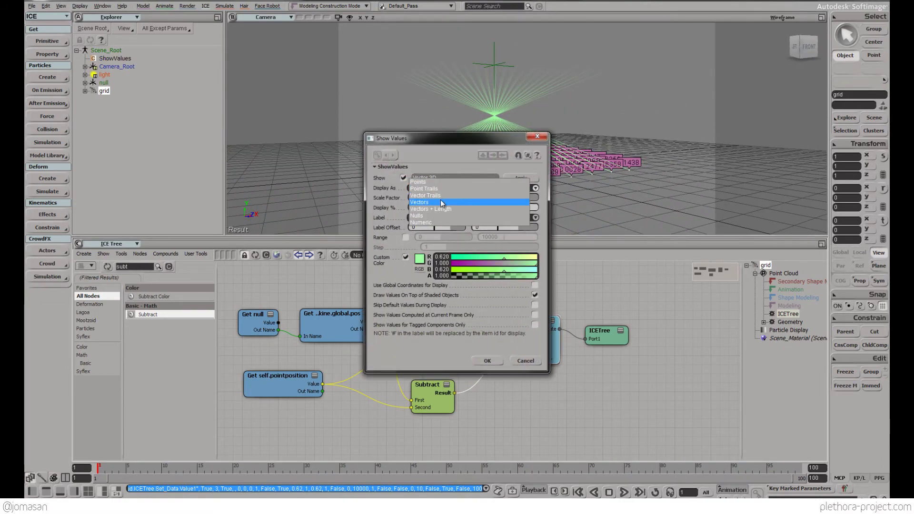
{"action": "left_click", "coordinate": [442, 203]}
{"action": "left_click", "coordinate": [486, 362]}
{"action": "left_click_drag", "start_coordinate": [484, 155], "coordinate": [497, 93]}
{"action": "middle_click_drag", "start_coordinate": [498, 93], "coordinate": [506, 132]}
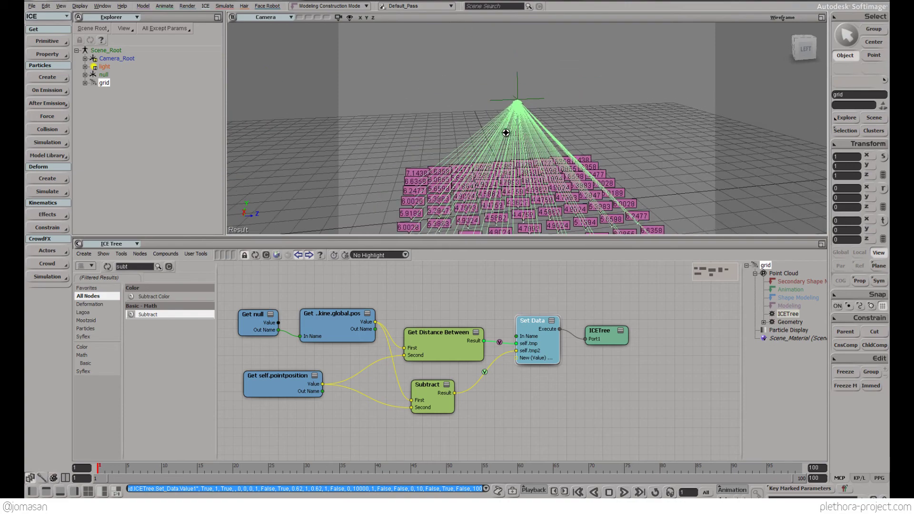
Step: Try a lower Display percentage for the vectors, then restore it to 100%
{"action": "double_click", "coordinate": [485, 372]}
{"action": "left_click_drag", "start_coordinate": [456, 206], "coordinate": [452, 207]}
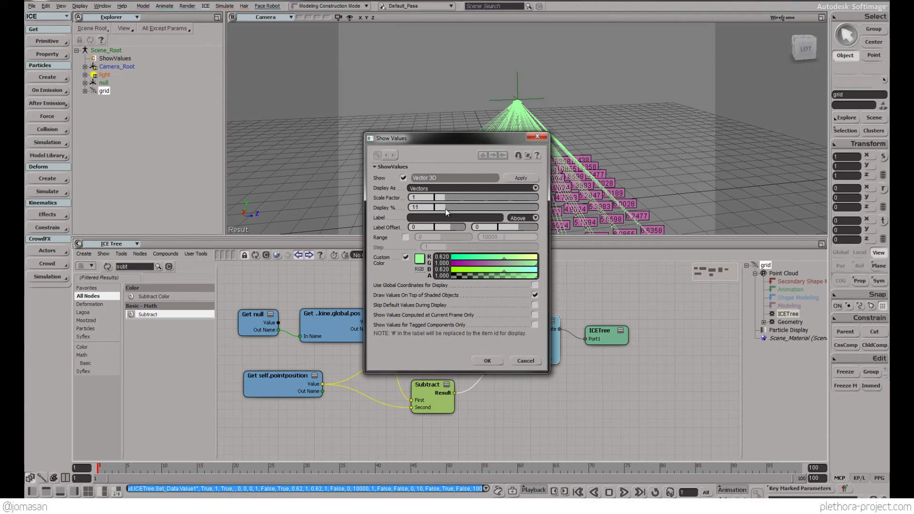
{"action": "left_click", "coordinate": [483, 362]}
{"action": "left_click_drag", "start_coordinate": [498, 223], "coordinate": [482, 165]}
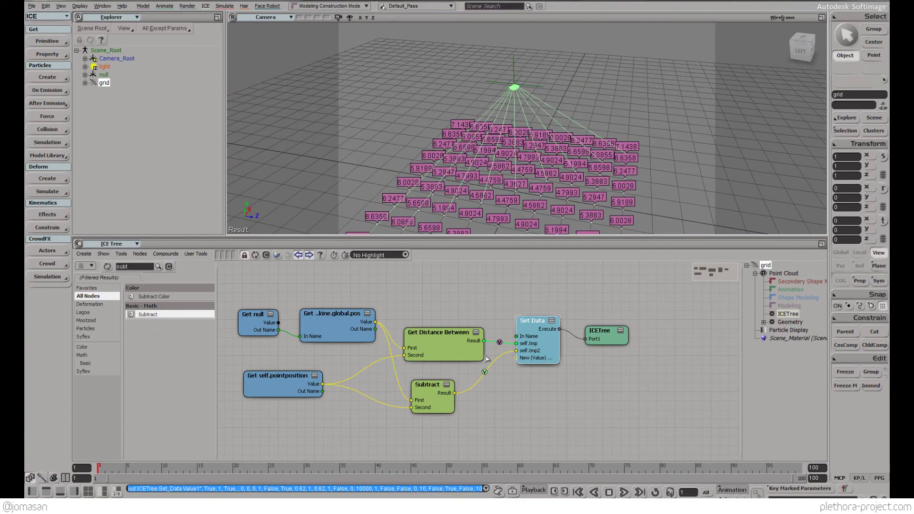
{"action": "double_click", "coordinate": [484, 372]}
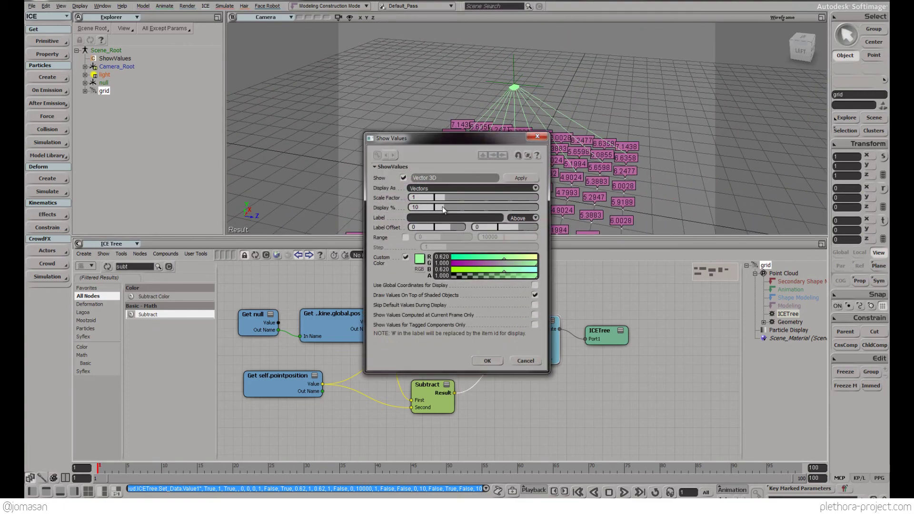
{"action": "mouse_move", "coordinate": [456, 207]}
{"action": "left_mouse_down"}
{"action": "mouse_move", "coordinate": [537, 207]}
{"action": "mouse_move", "coordinate": [512, 148]}
{"action": "mouse_move", "coordinate": [520, 213]}
{"action": "mouse_move", "coordinate": [514, 172]}
{"action": "mouse_move", "coordinate": [534, 122]}
{"action": "mouse_move", "coordinate": [528, 135]}
{"action": "mouse_move", "coordinate": [490, 126]}
{"action": "mouse_move", "coordinate": [502, 151]}
{"action": "mouse_move", "coordinate": [507, 134]}
{"action": "mouse_move", "coordinate": [527, 123]}
{"action": "mouse_move", "coordinate": [521, 147]}
{"action": "left_mouse_up"}
{"action": "left_click", "coordinate": [494, 359]}
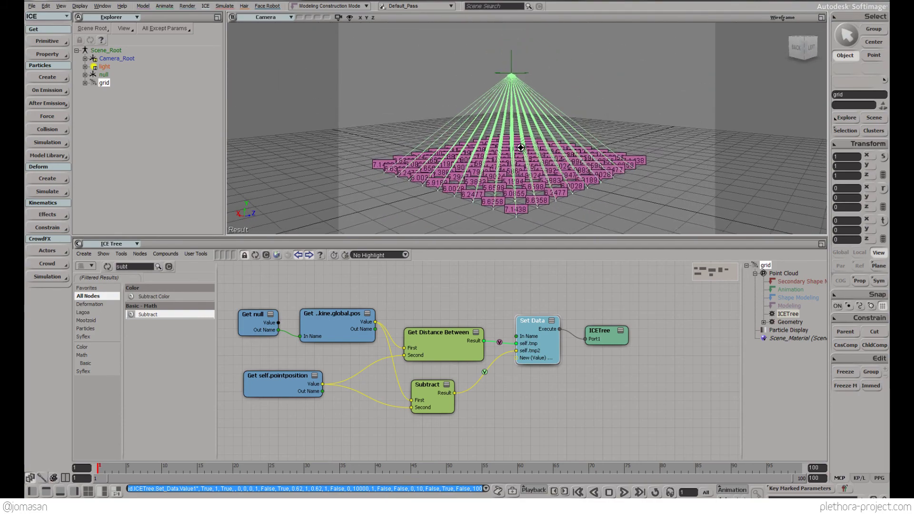
{"action": "double_click", "coordinate": [484, 372]}
{"action": "left_click", "coordinate": [444, 189]}
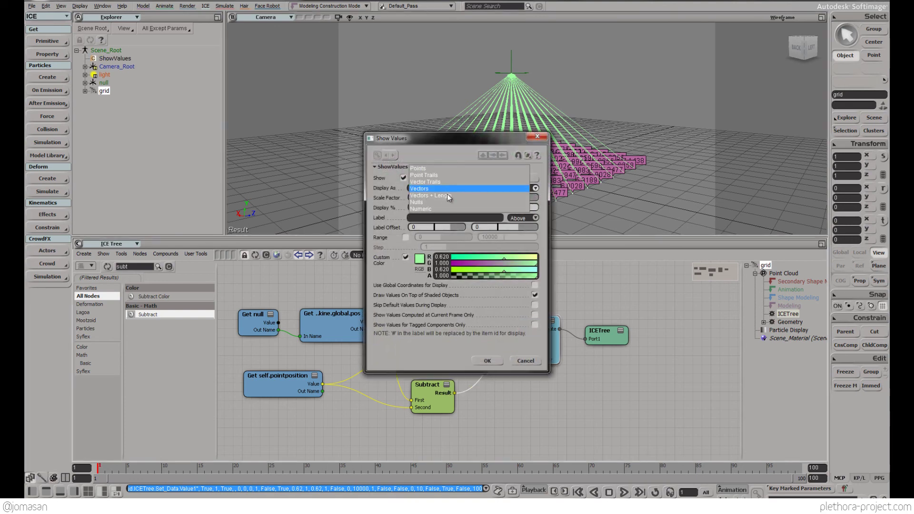
{"action": "left_click", "coordinate": [447, 195]}
{"action": "left_click", "coordinate": [486, 360]}
{"action": "left_click_drag", "start_coordinate": [505, 94], "coordinate": [502, 56]}
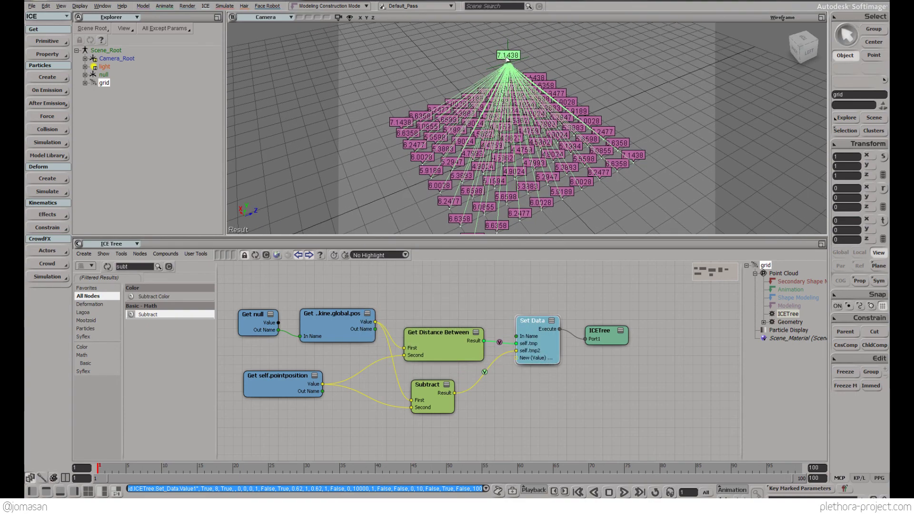
{"action": "double_click", "coordinate": [484, 372]}
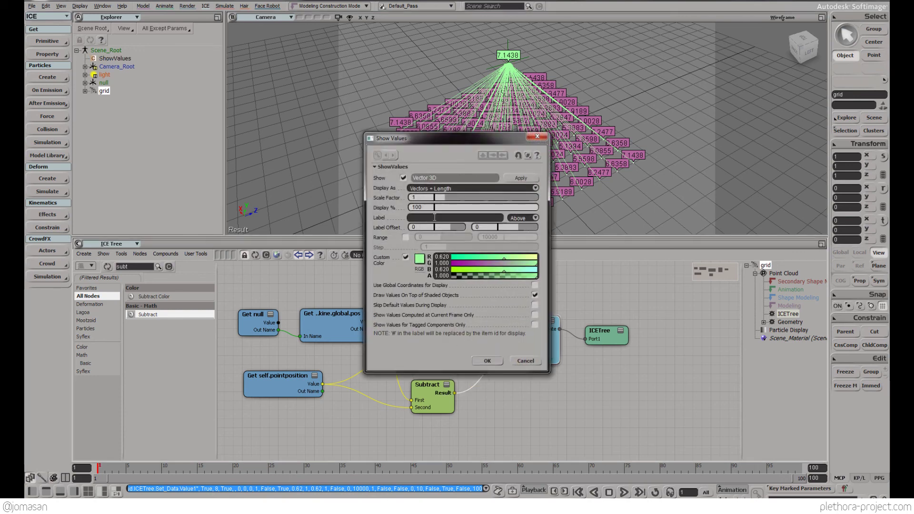
{"action": "left_click", "coordinate": [440, 189]}
{"action": "left_click", "coordinate": [439, 182]}
{"action": "left_click", "coordinate": [480, 358]}
{"action": "middle_click_drag", "start_coordinate": [535, 163], "coordinate": [572, 139]}
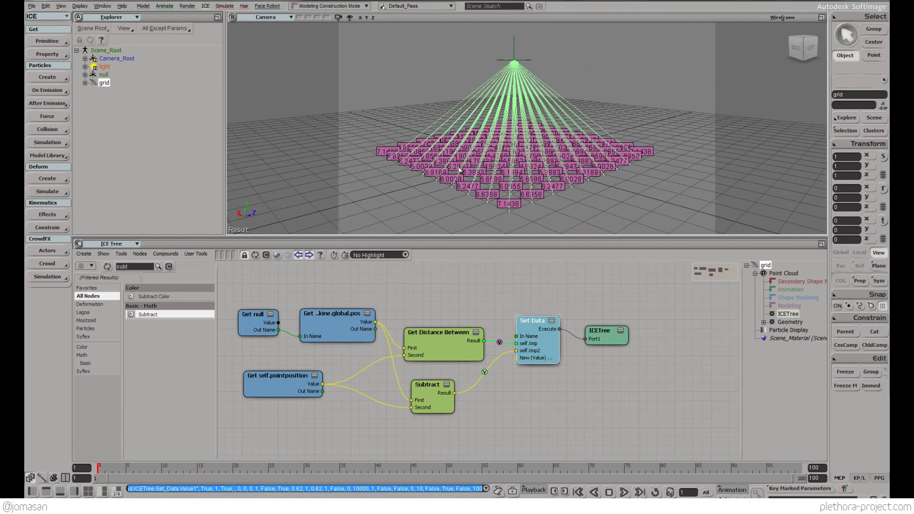
{"action": "mouse_move", "coordinate": [506, 173]}
{"action": "middle_mouse_down"}
{"action": "mouse_move", "coordinate": [501, 162]}
{"action": "mouse_move", "coordinate": [495, 171]}
{"action": "mouse_move", "coordinate": [506, 155]}
{"action": "middle_mouse_up"}
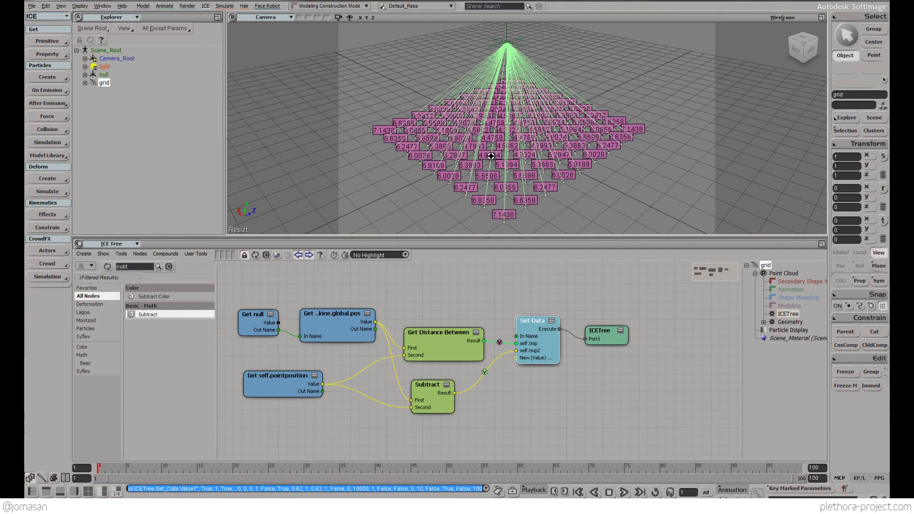